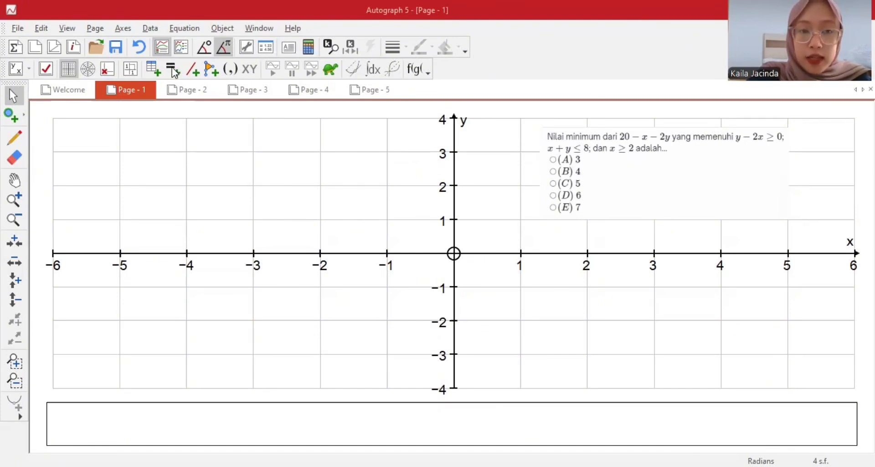
- Plot the inequality y−2x≥0 as the first equation on the graph page
left_click(173, 70)
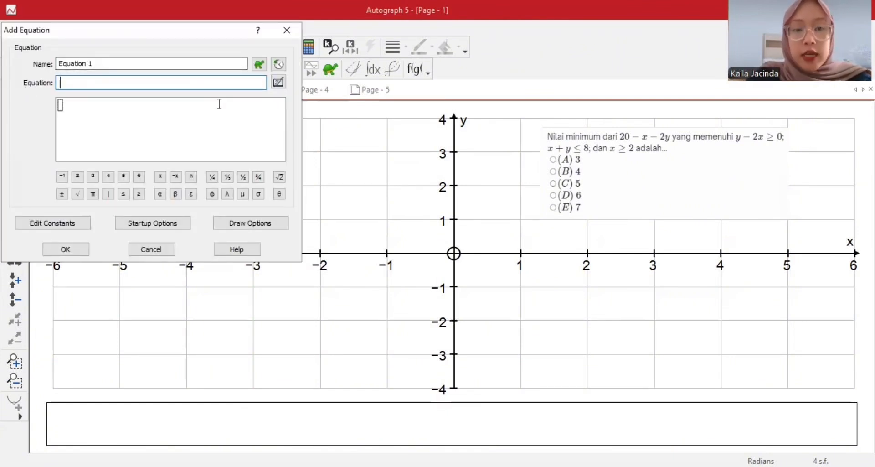
type("y-2x")
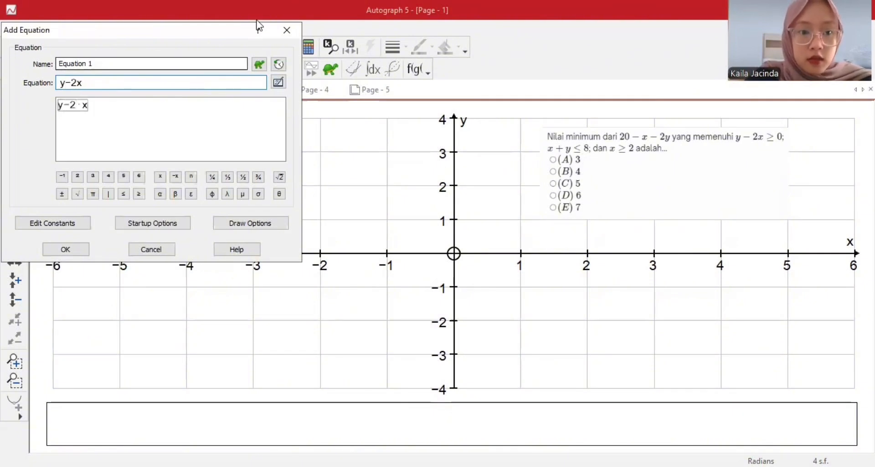
left_click(139, 195)
type("0")
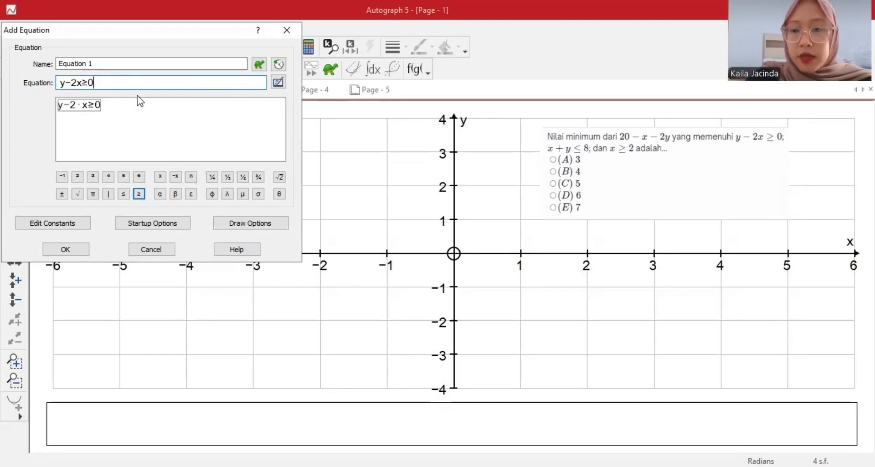
left_click(66, 254)
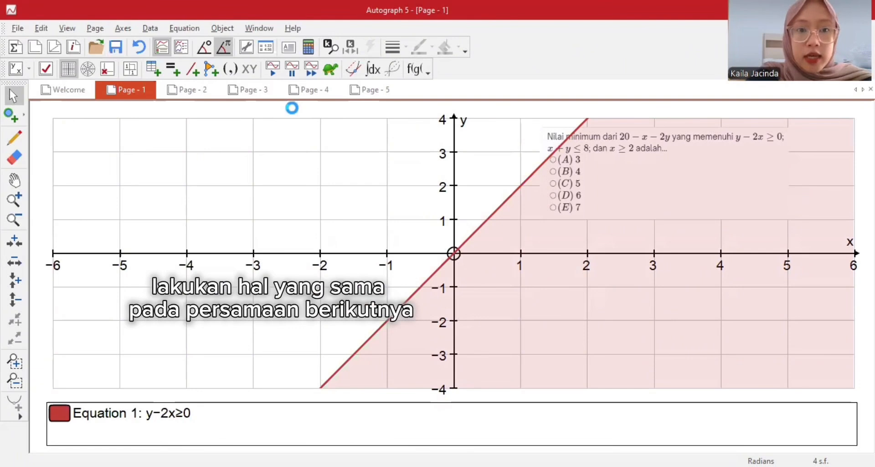
- Add the second inequality x+y≤8 to the graph
left_click(171, 69)
type("x+y")
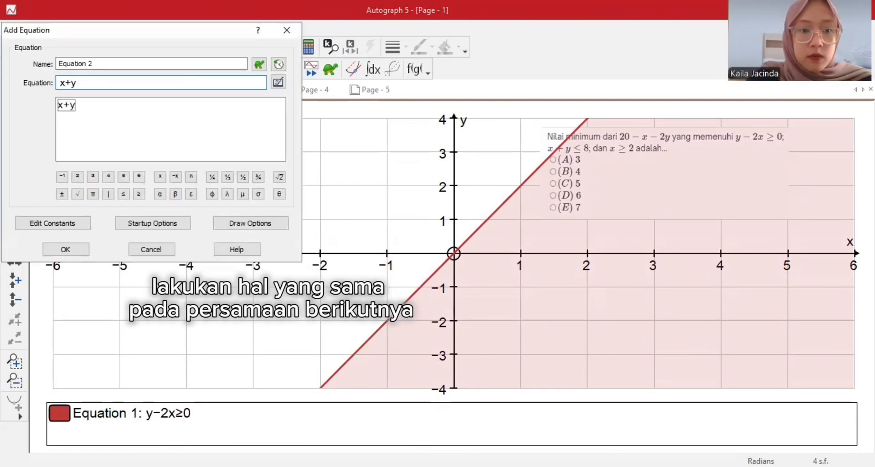
left_click(123, 195)
type("8")
left_click(68, 249)
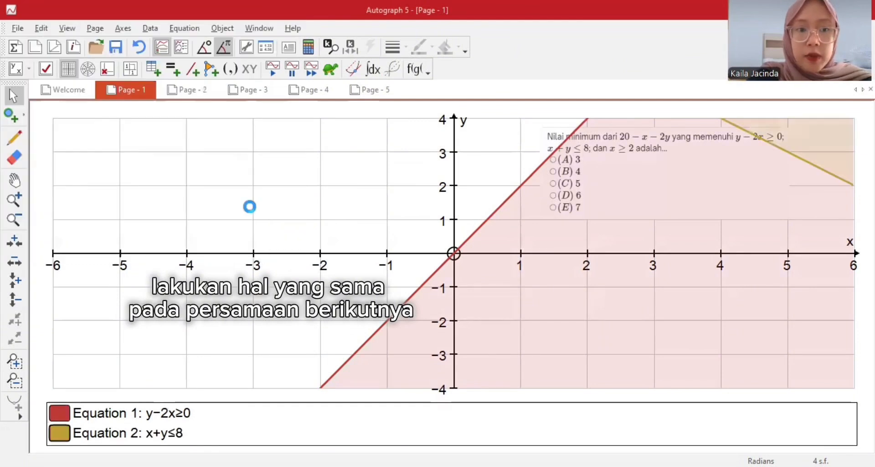
- Add the third inequality x≥2 to the graph
left_click(172, 69)
type("x")
left_click(139, 193)
type("2")
key("Return")
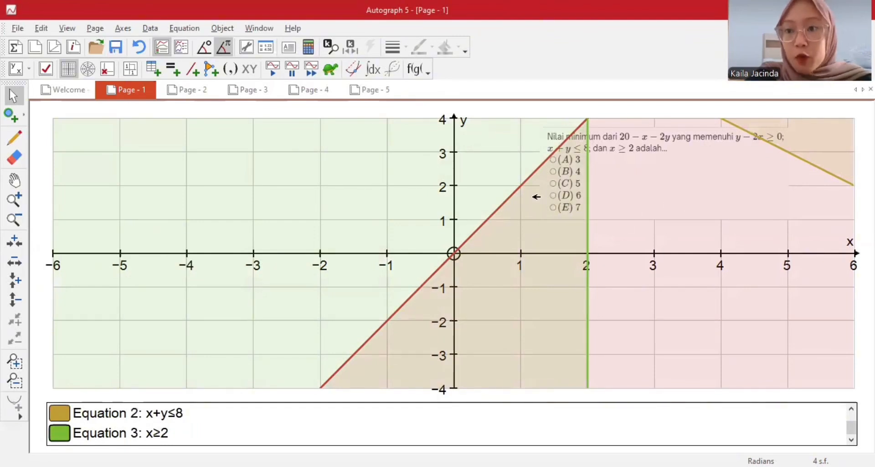
- Set the axes ranges to x from -2 to 5 and y from -2 to 10
left_click(124, 30)
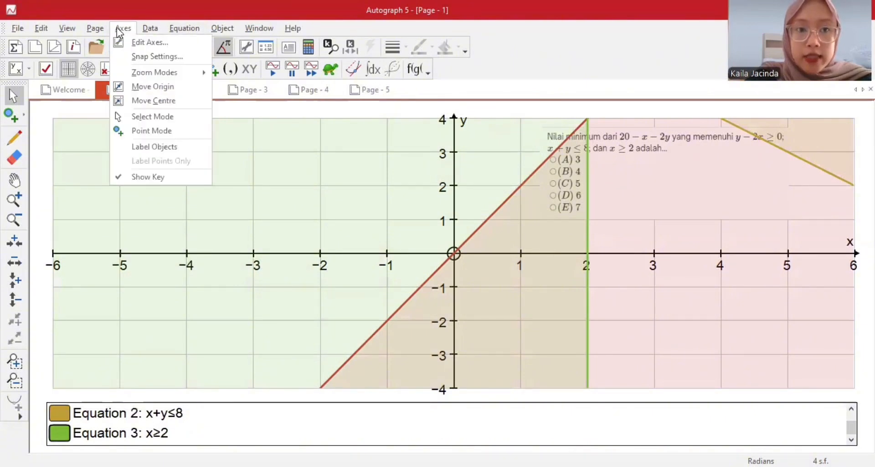
left_click(142, 45)
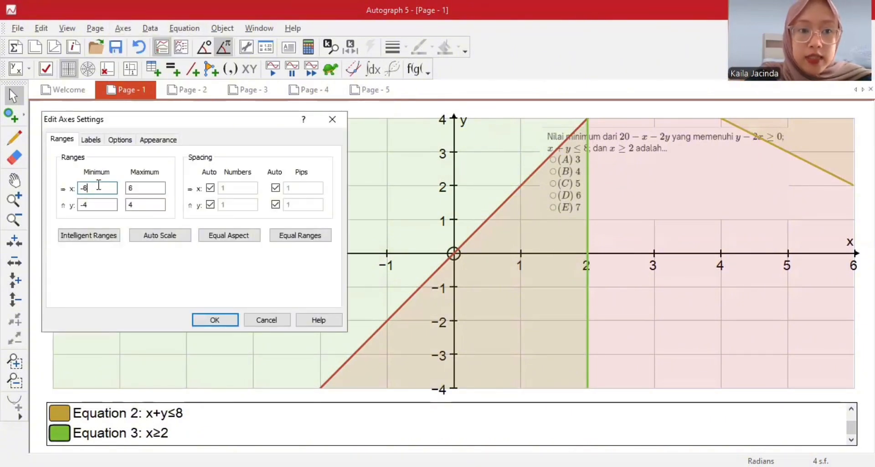
type("-2")
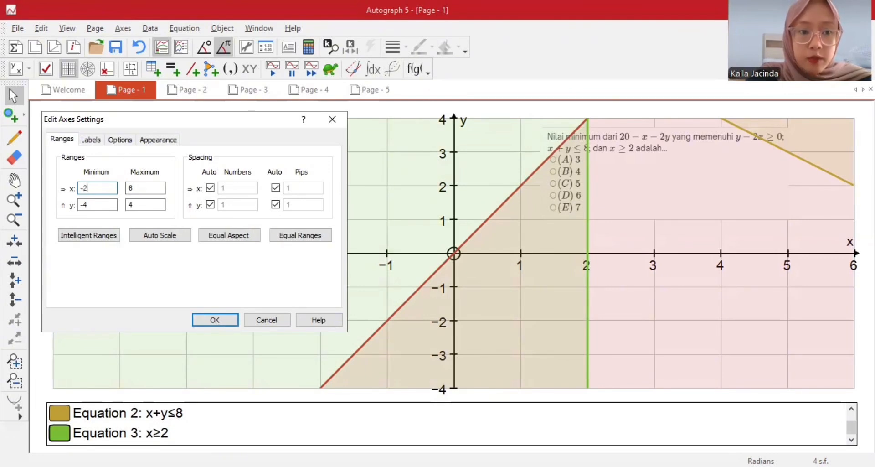
key("Tab")
type("-2")
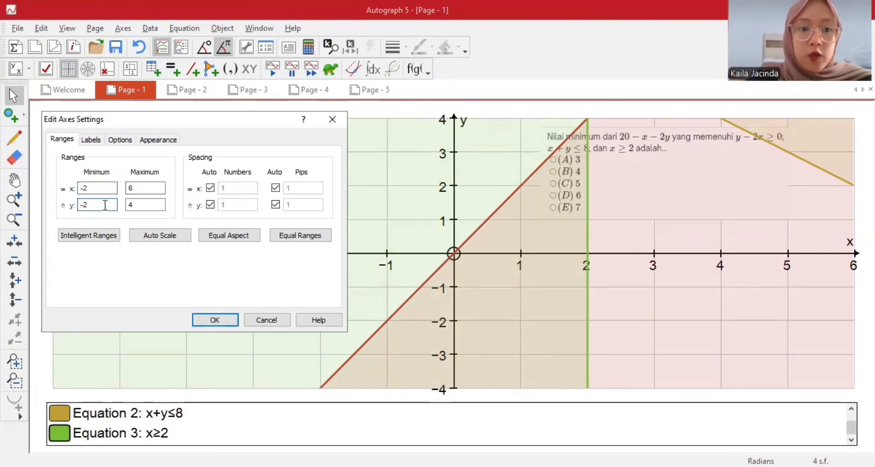
left_click(145, 188)
type("5")
left_click(145, 205)
type("10")
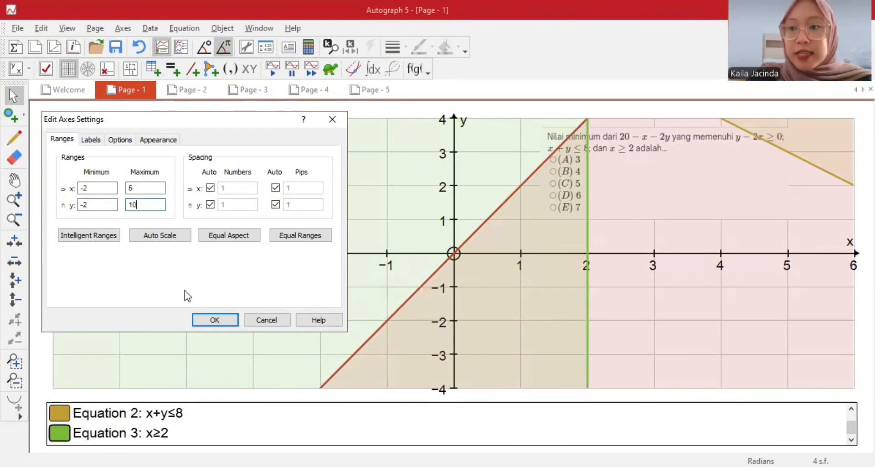
left_click(208, 321)
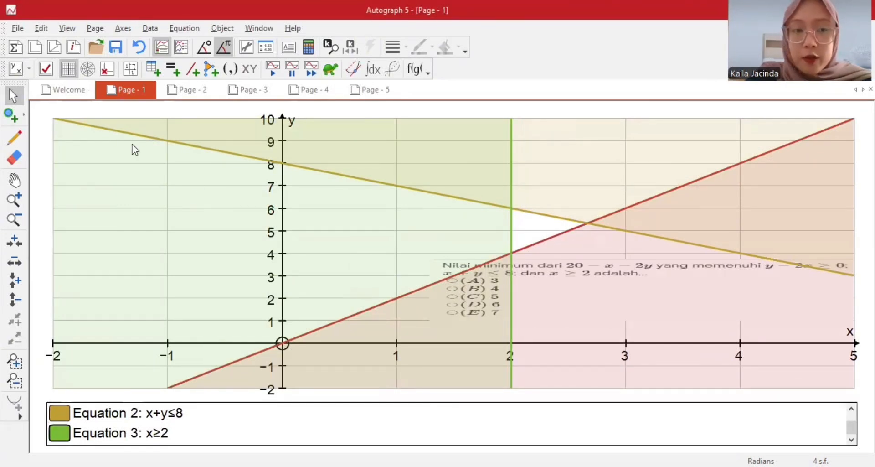
- Place points with the intersection point tool at the three corners of the unshaded region bounded by the inequalities
left_click(21, 114)
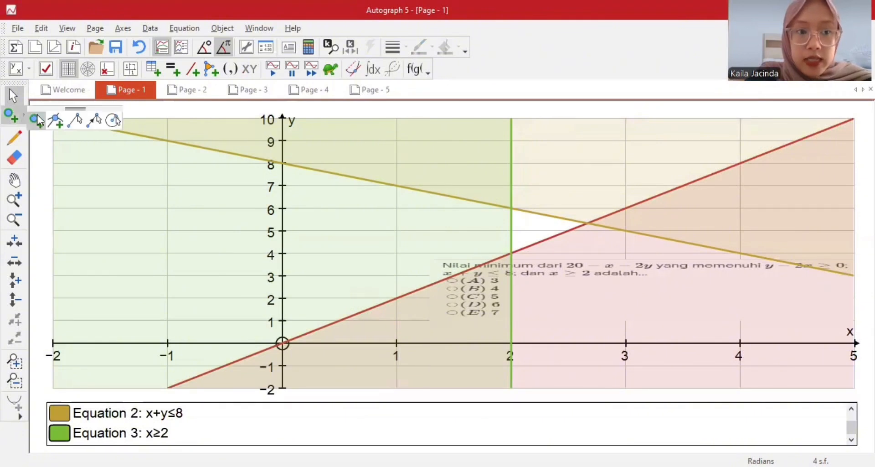
left_click(52, 116)
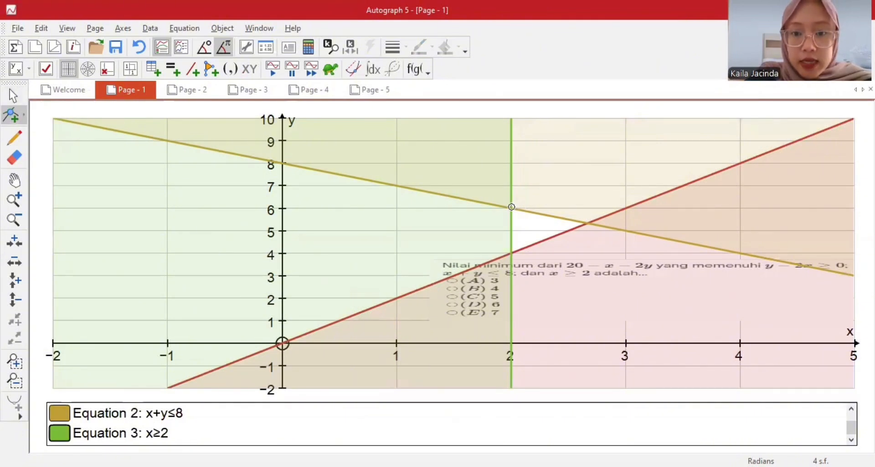
left_click(512, 208)
left_click(588, 222)
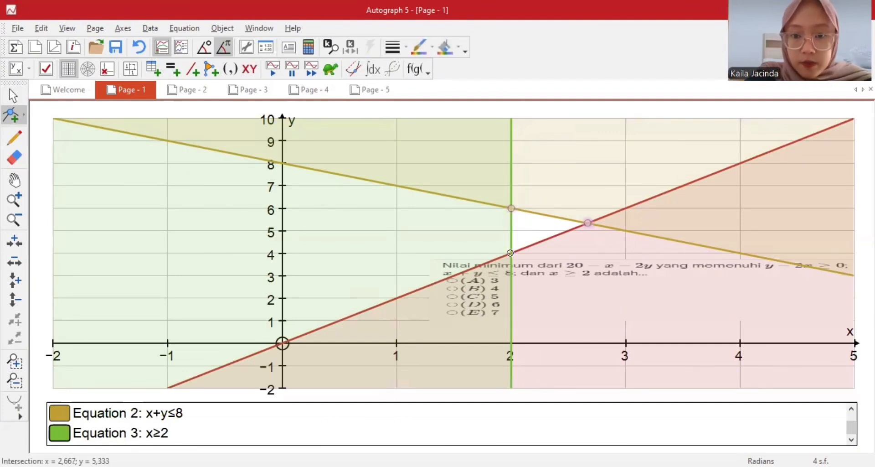
left_click(511, 251)
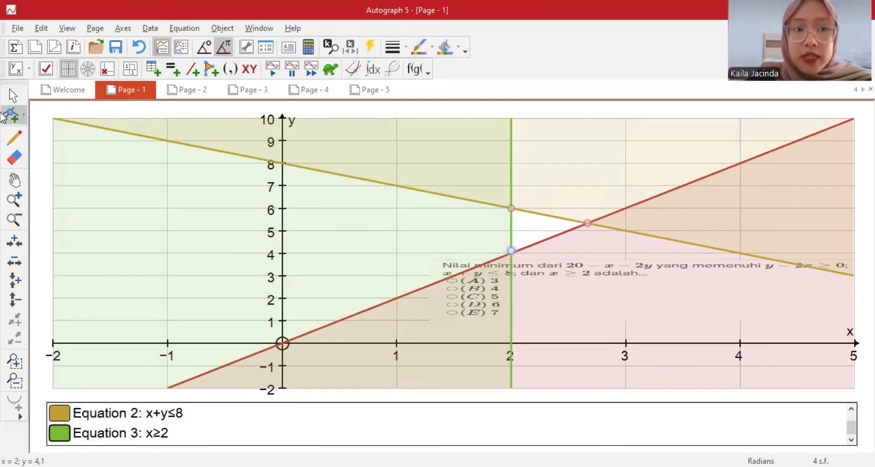
- Select the three corner points and label them with their coordinates only, without names
left_click(15, 96)
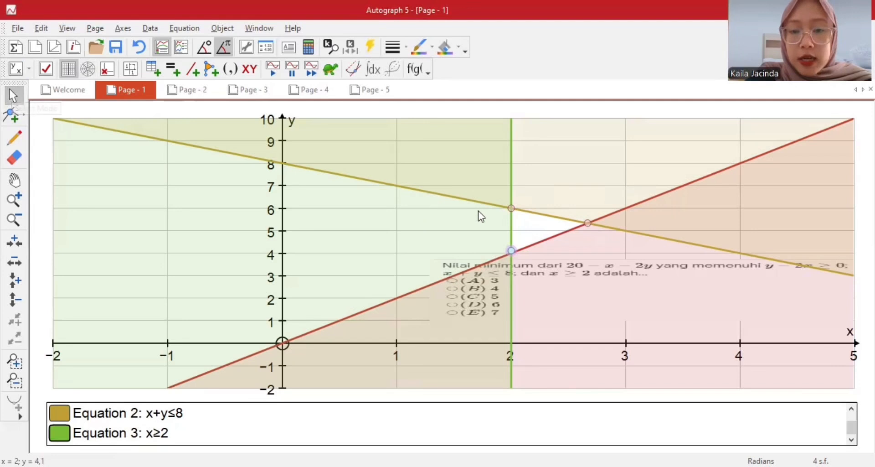
left_click(511, 208)
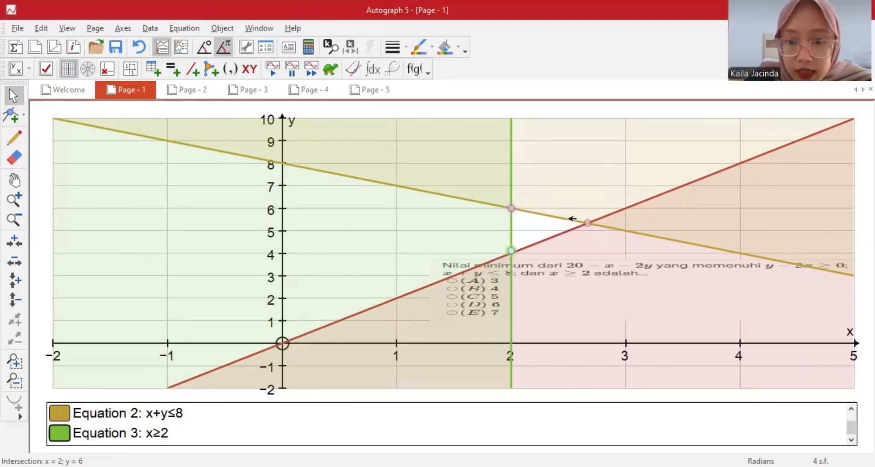
left_click(588, 223)
right_click(523, 209)
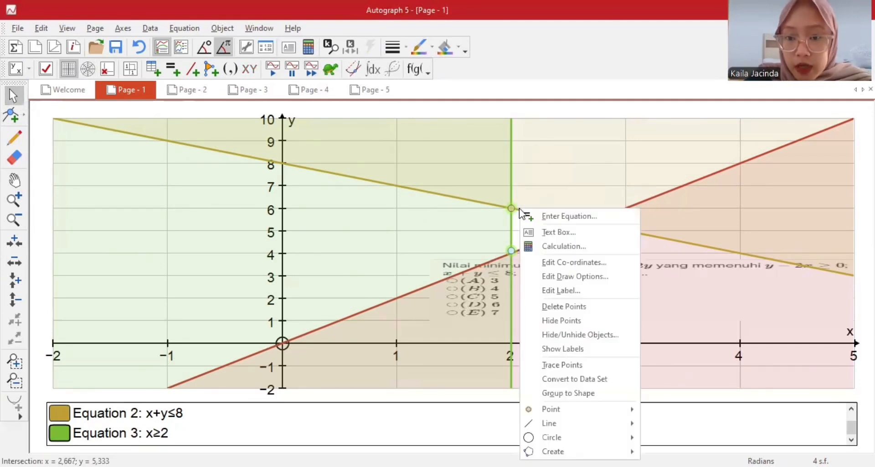
left_click(557, 290)
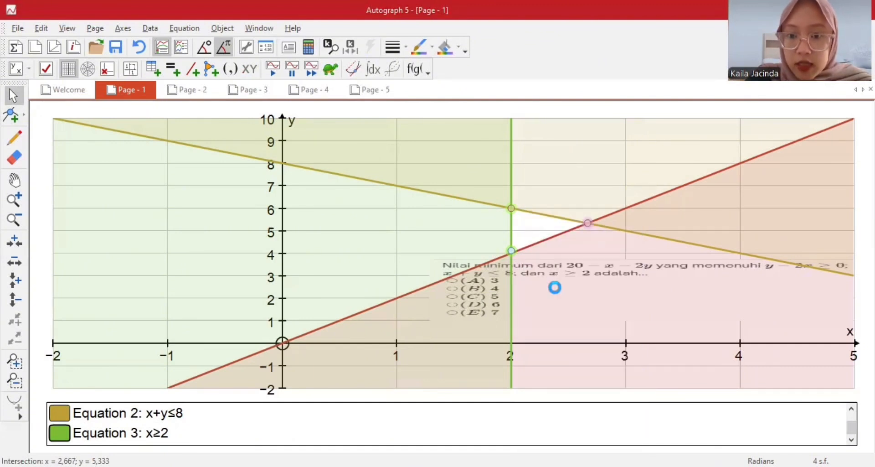
left_click(24, 80)
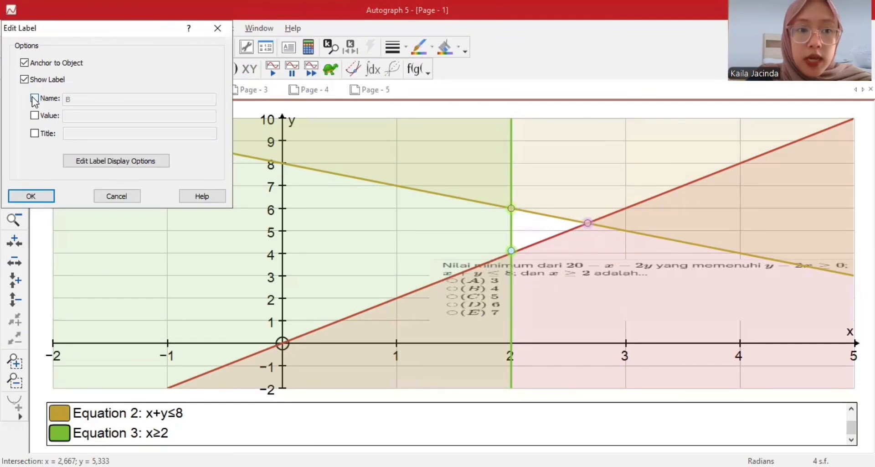
left_click(33, 196)
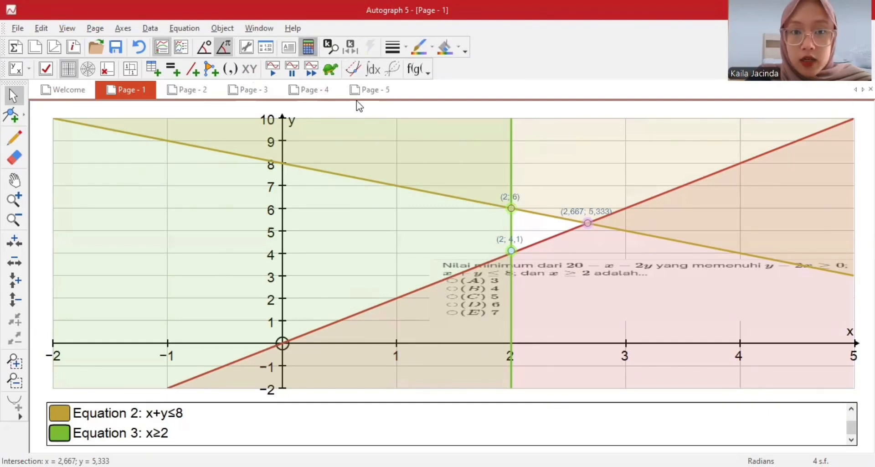
- Add the calculation 20-2-2*6 for the objective value and place its result beside the corner point (2; 6)
left_click(309, 47)
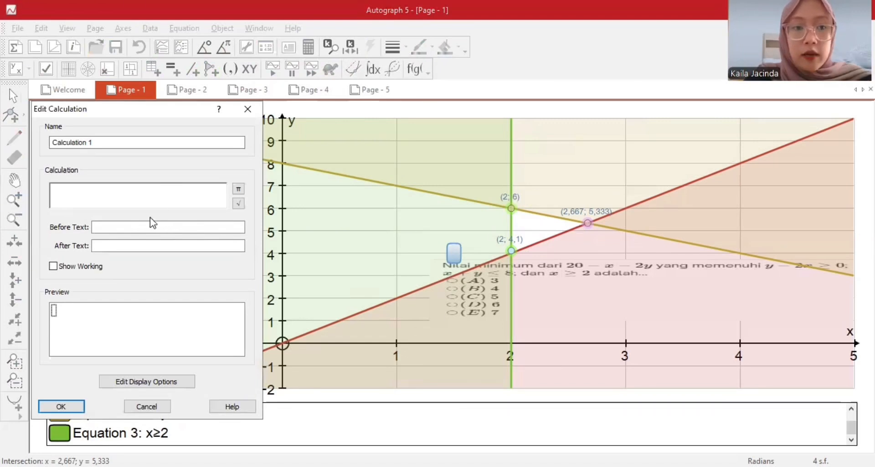
type("20-")
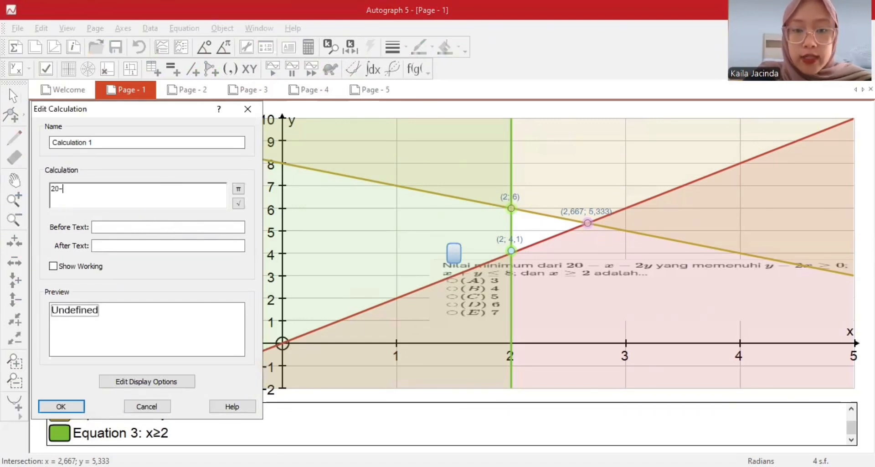
type("2-")
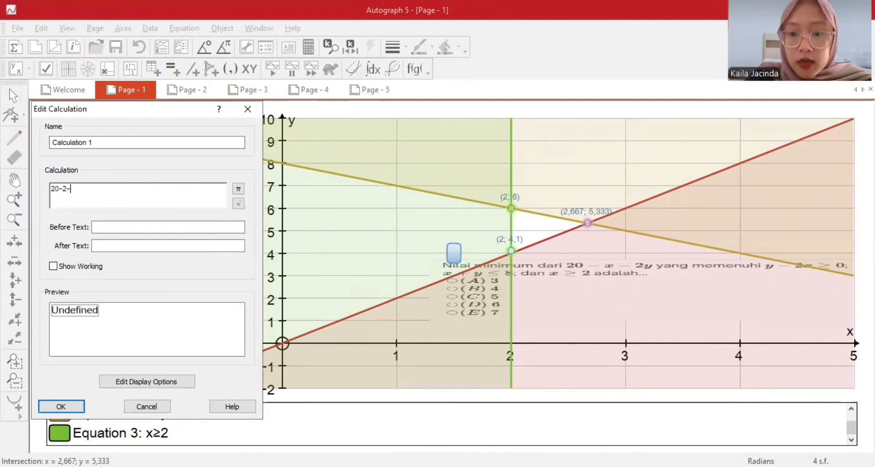
type("2")
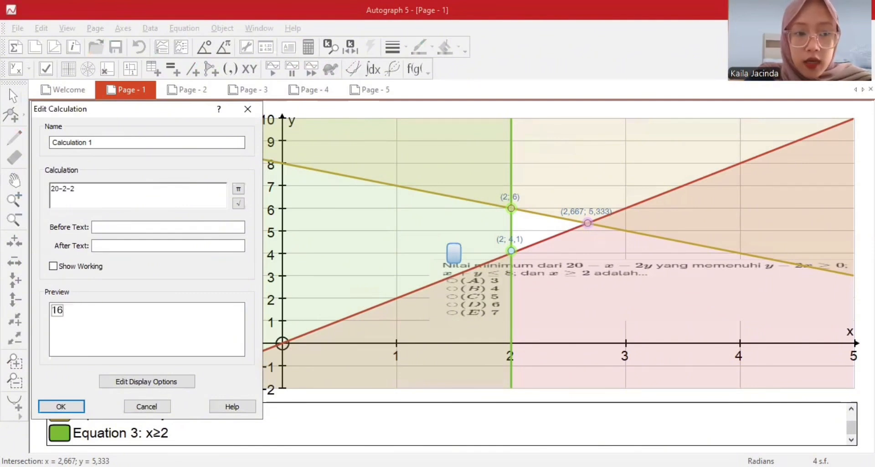
type("*6")
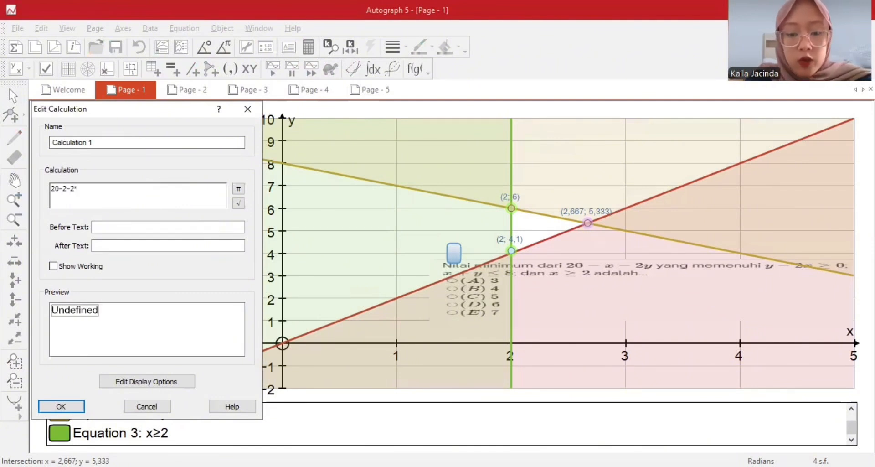
left_click(71, 407)
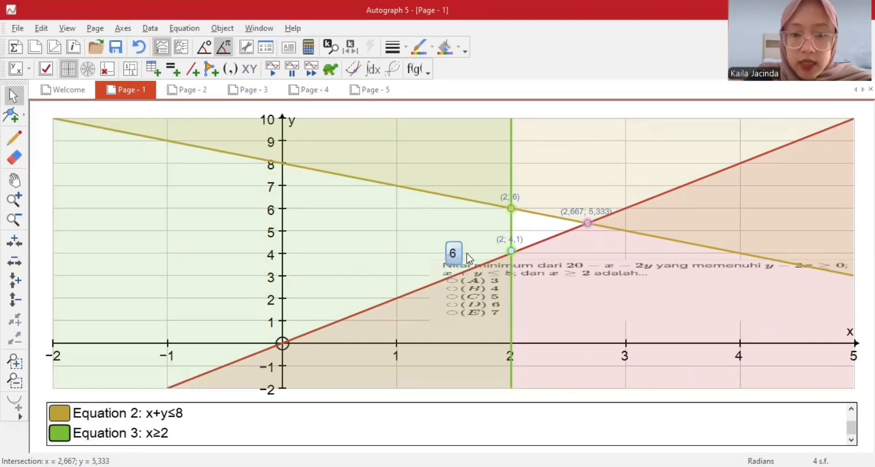
left_click_drag(453, 252, 488, 195)
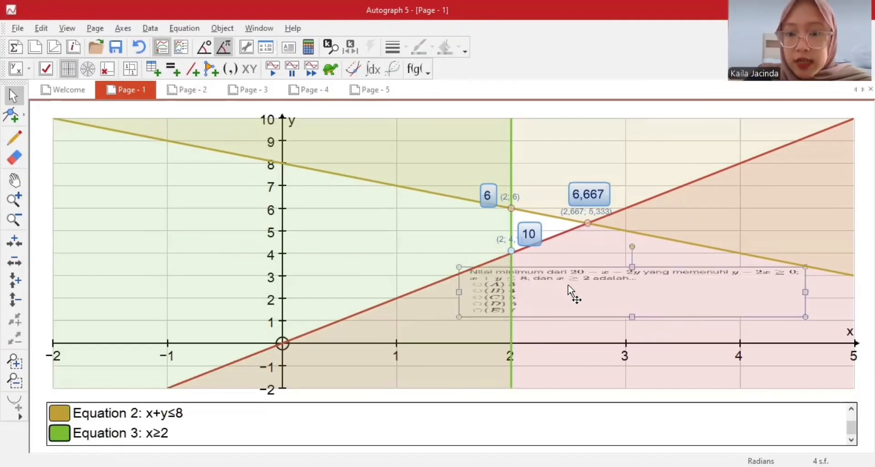
- Move the question image under the feasible region, clear of the x=2 line, and resize it from its corner
left_click_drag(570, 288, 628, 292)
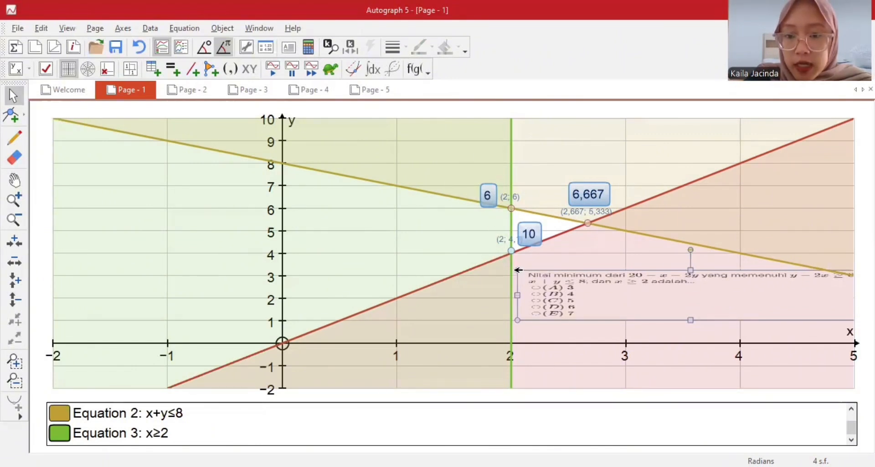
left_click_drag(519, 271, 254, 232)
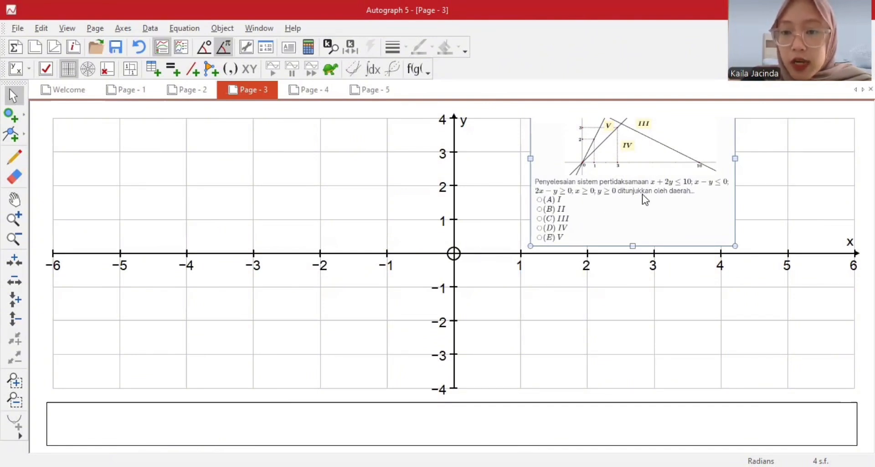
- Deselect the question image on Page - 3 and plot the inequality x+2y≤10 there
left_click(657, 361)
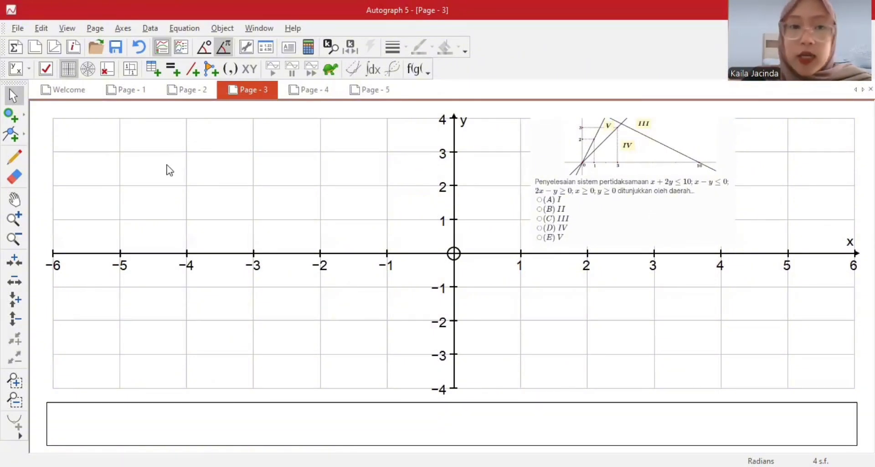
left_click(167, 70)
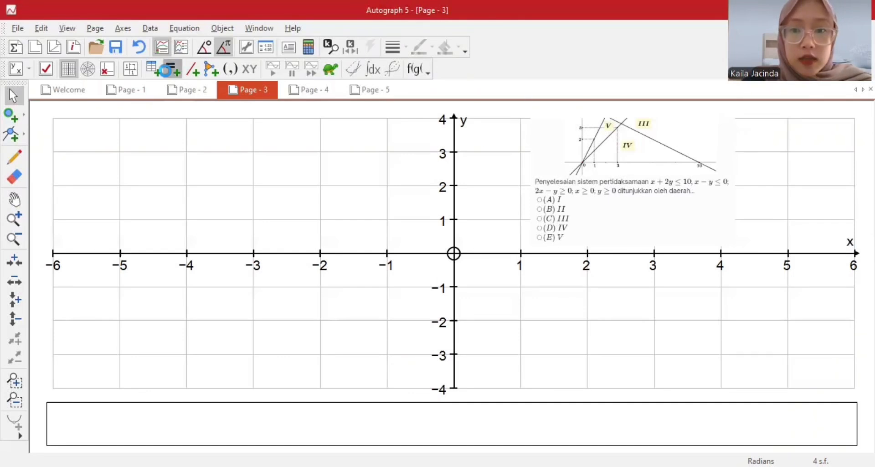
type("x+2y")
left_click(123, 194)
type("10")
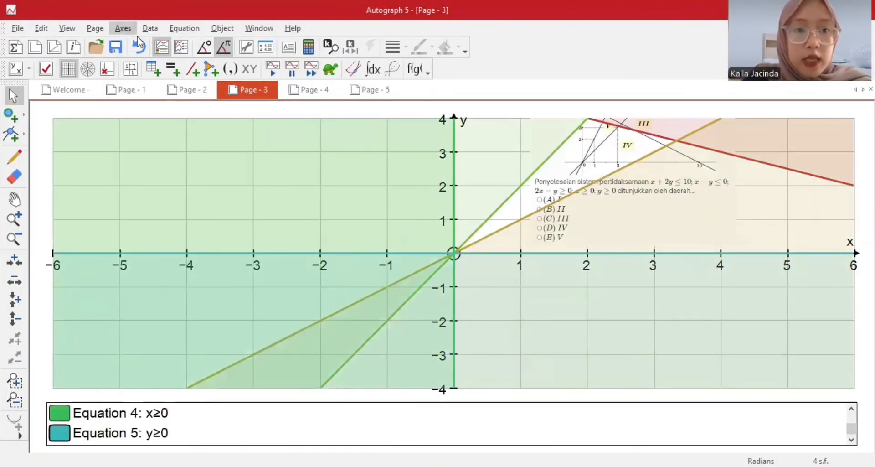
- Set the Page - 3 axes ranges to x from -2 to 13 and y from -2 to 8, and move the question image off the feasible region
left_click(123, 28)
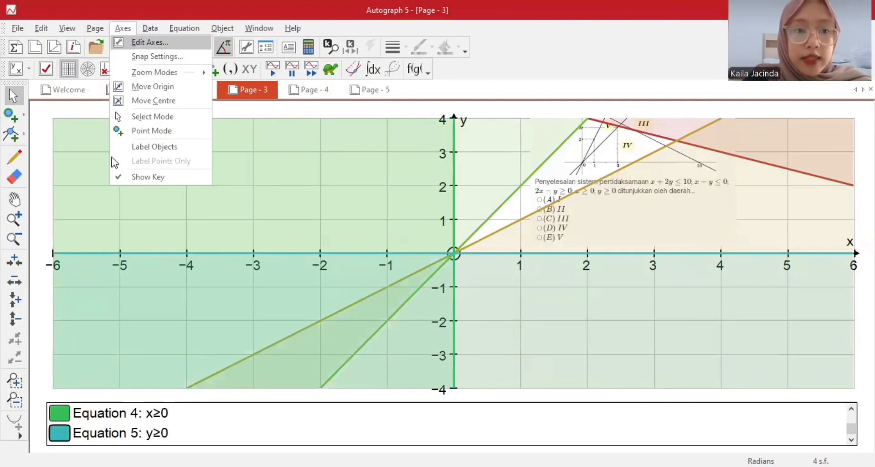
type("e")
type("-2")
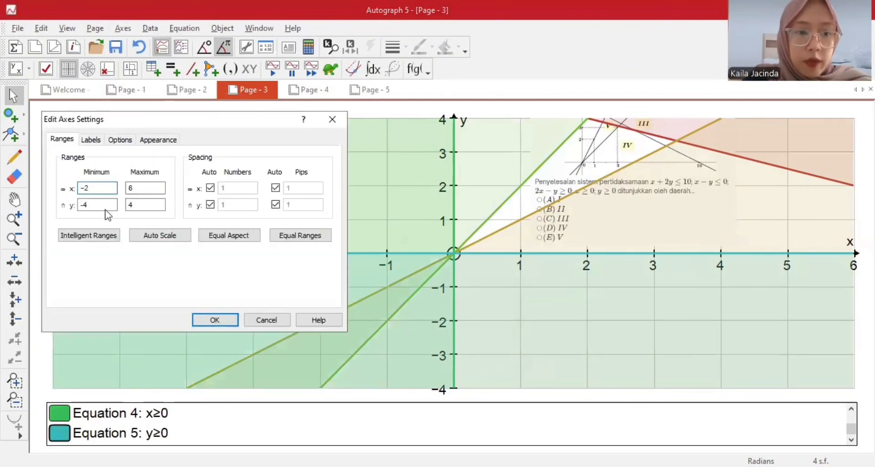
left_click(108, 206)
key("BackSpace")
type("2")
left_click(152, 192)
type("13")
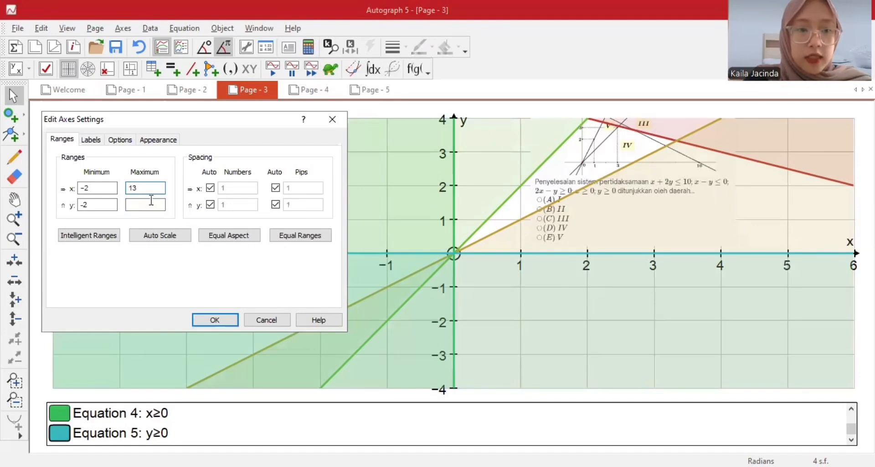
left_click(151, 204)
type("8")
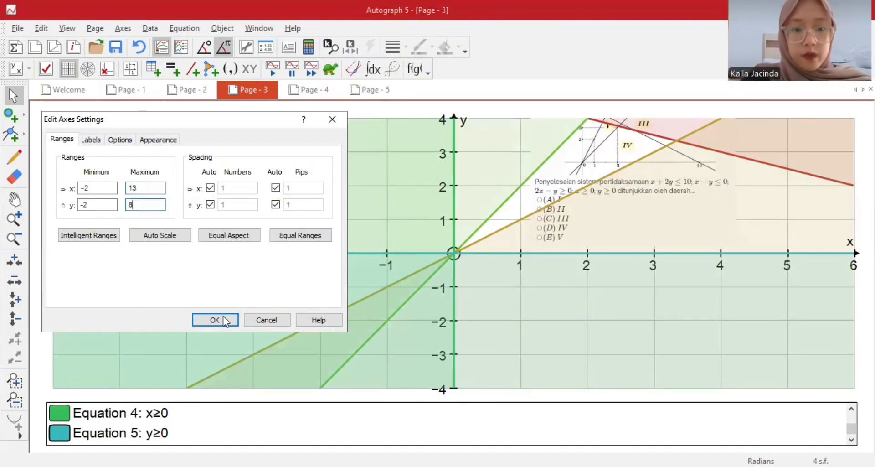
left_click(225, 322)
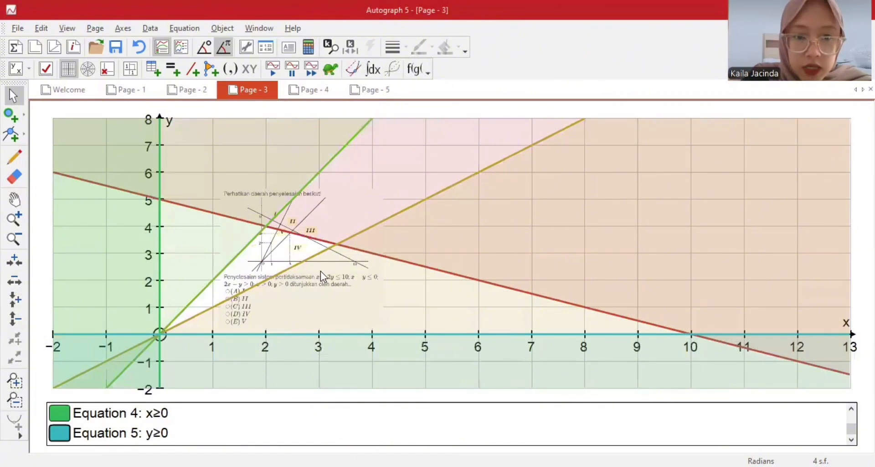
left_click_drag(321, 271, 499, 166)
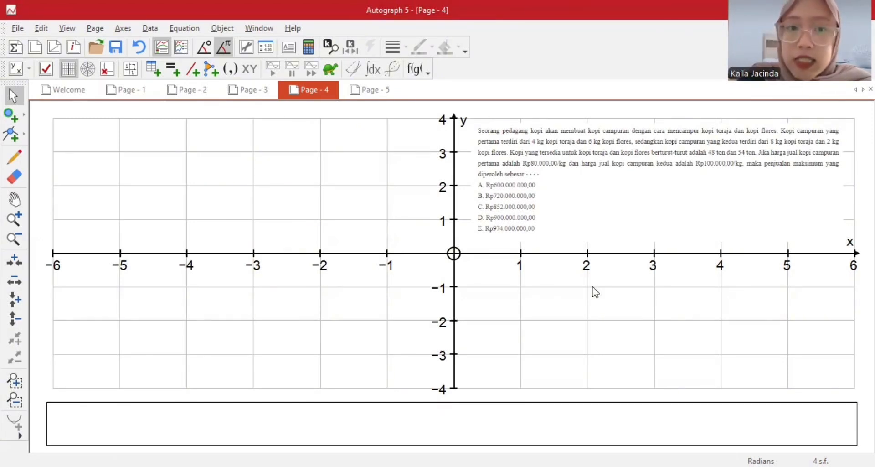
- On Page - 4, add a text box reading x+y<200;x+5y<440;x>0;y>0 and plot the four inequalities of that system
left_click(290, 47)
left_click(171, 70)
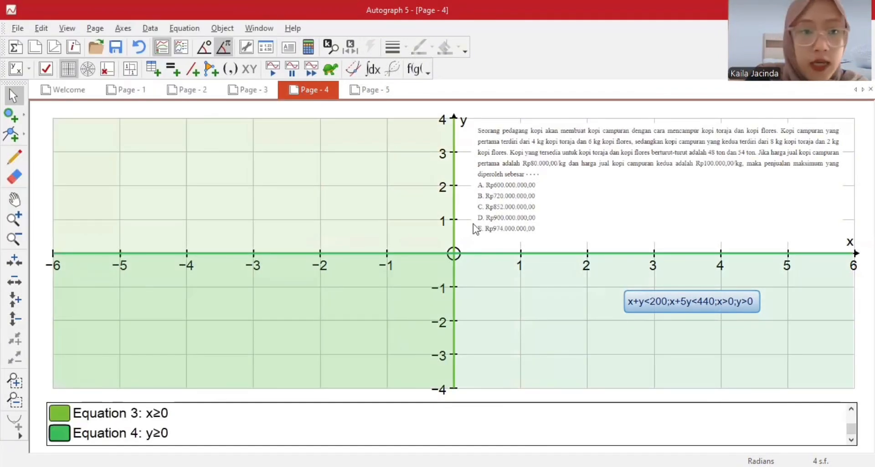
- Set the Page - 4 axes ranges to x from -2 to 500 and y from -2 to 240
left_click(123, 31)
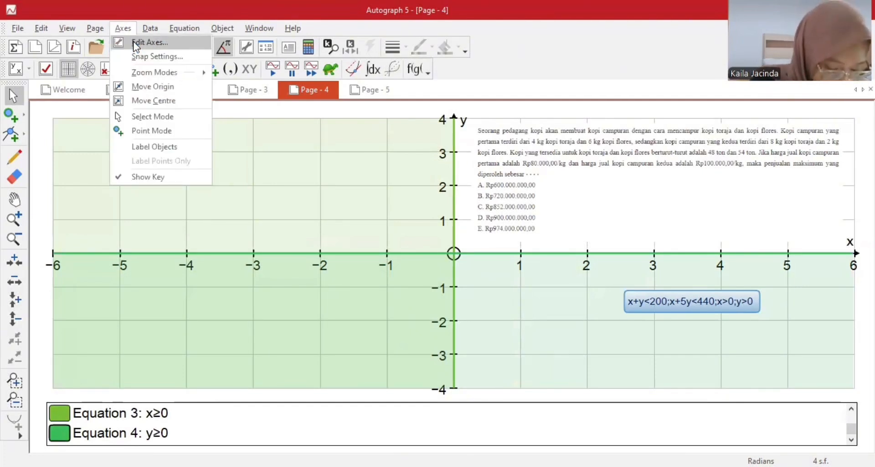
left_click(136, 46)
type("-2")
double_click(105, 204)
type("-2")
double_click(153, 190)
type("500")
double_click(153, 203)
type("240")
left_click(215, 319)
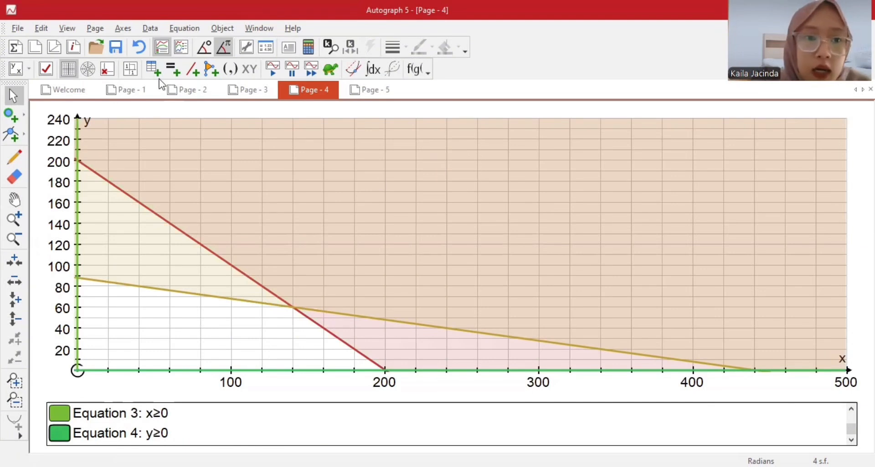
- Mark the feasible region's corners with intersection points labelled by coordinates only, without names, and open a new calculation
left_click(9, 135)
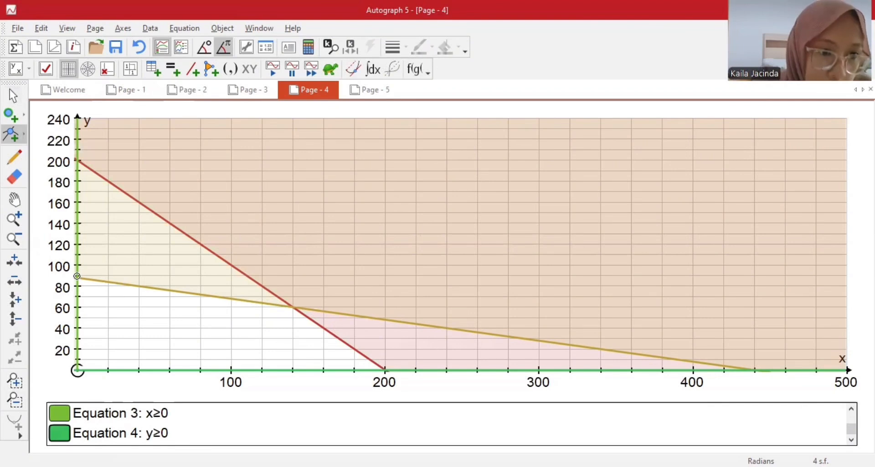
left_click(77, 276)
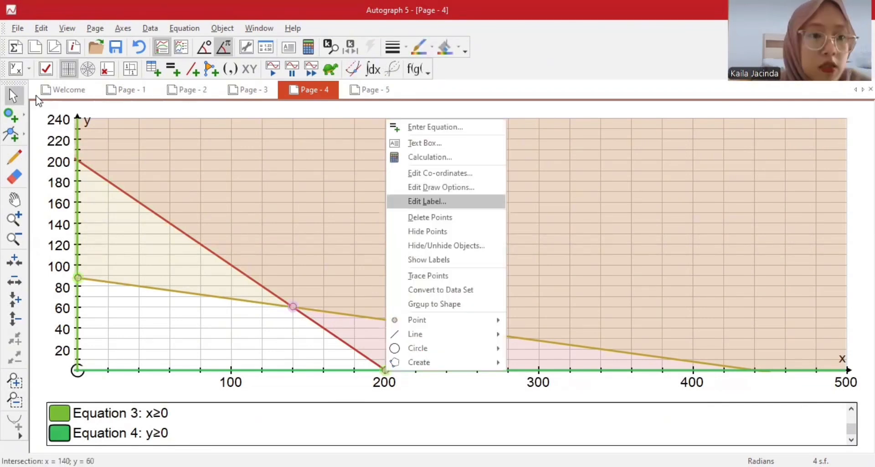
left_click(425, 201)
left_click(24, 79)
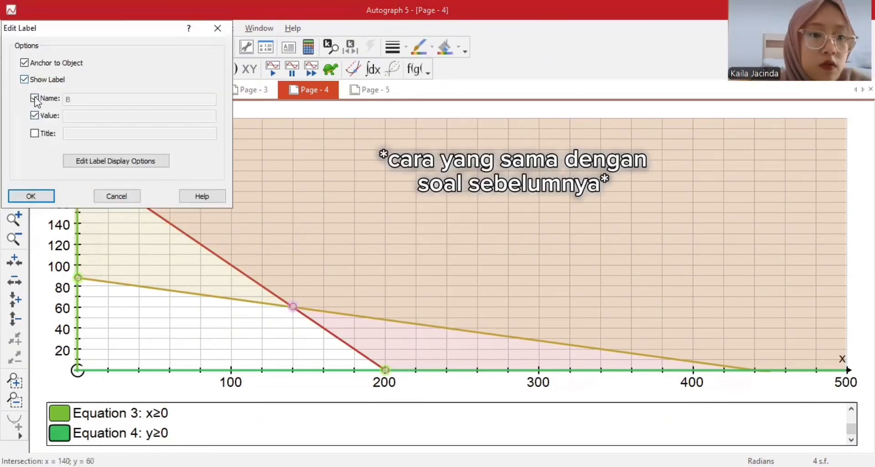
left_click(35, 98)
left_click(32, 196)
left_click(308, 47)
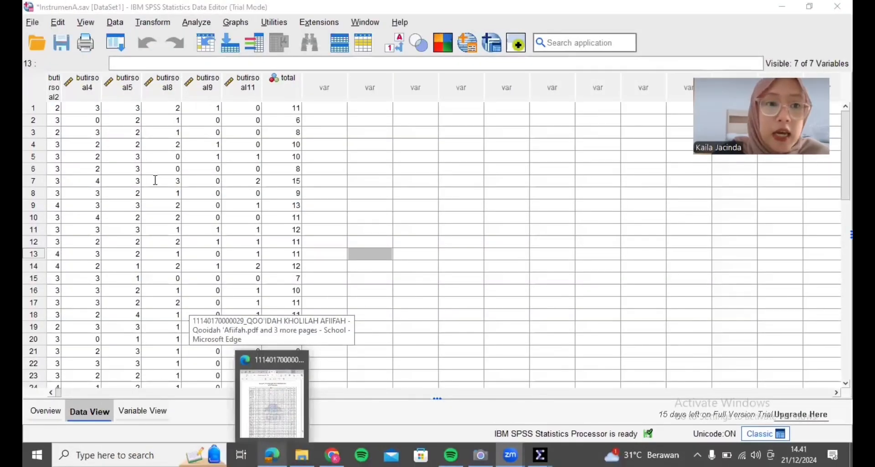
- Switch to Microsoft Edge to look through the source PDFs with the test results, and return to the InstrumenA data in SPSS
left_click(124, 16)
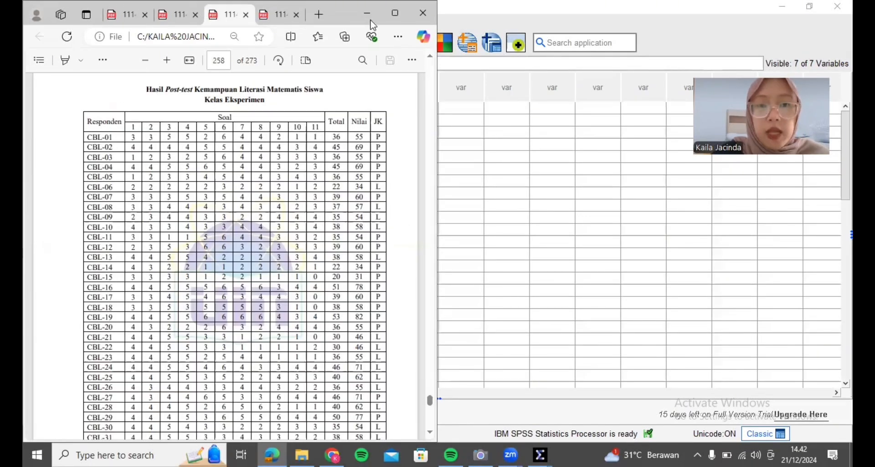
left_click(367, 14)
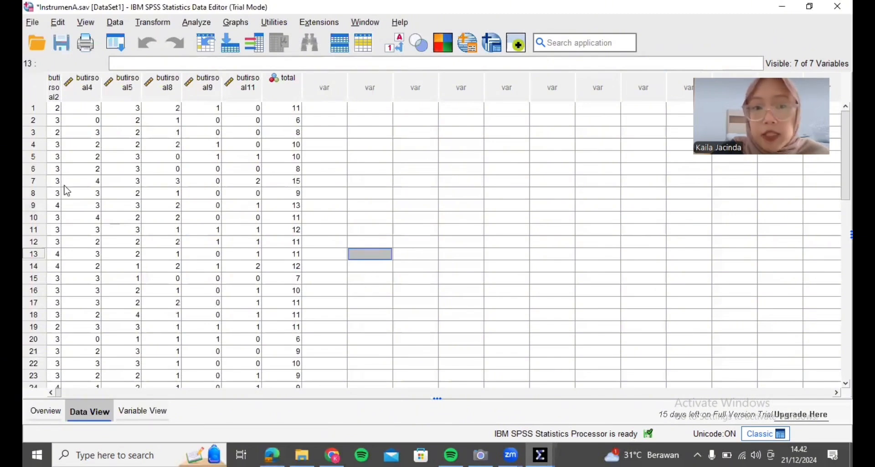
left_click(57, 120)
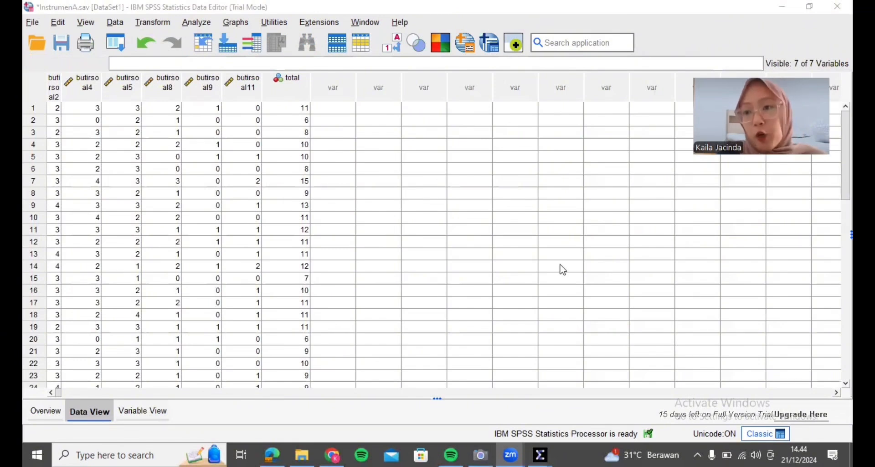
- Run a two-tailed Pearson bivariate correlation on butirsoal2, 4, 5, 8, 9, 11 and total, and view the correlations table
left_click(334, 144)
left_click(203, 21)
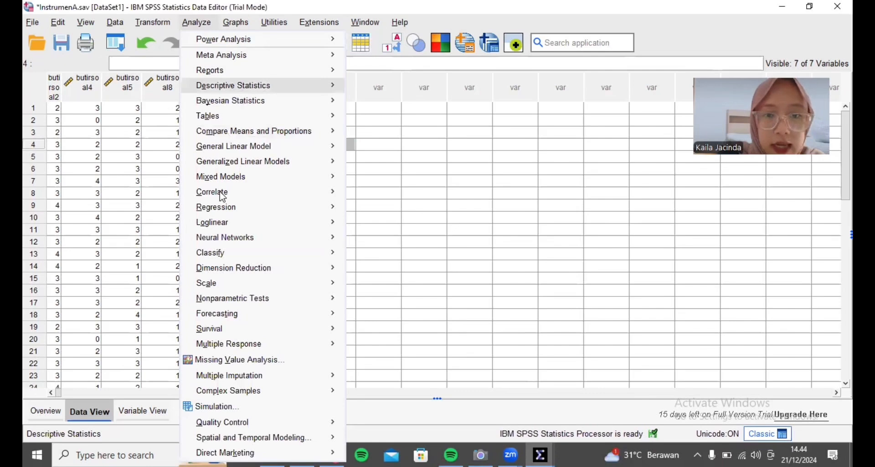
mouse_move(299, 191)
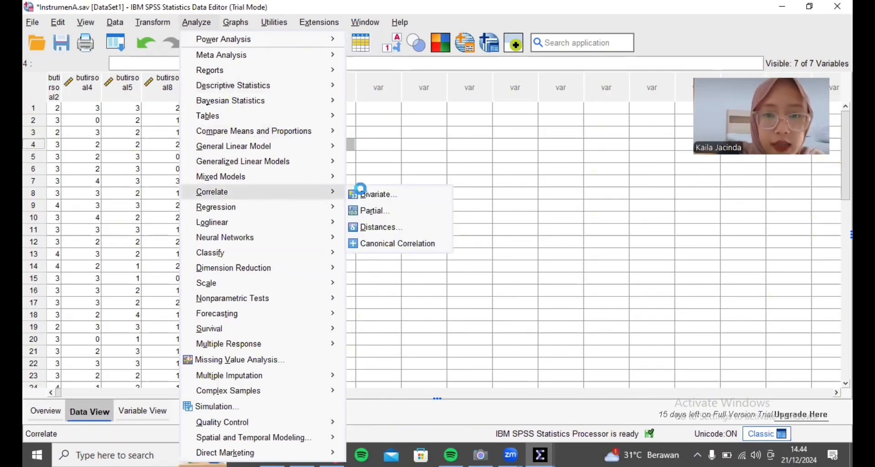
left_click(374, 194)
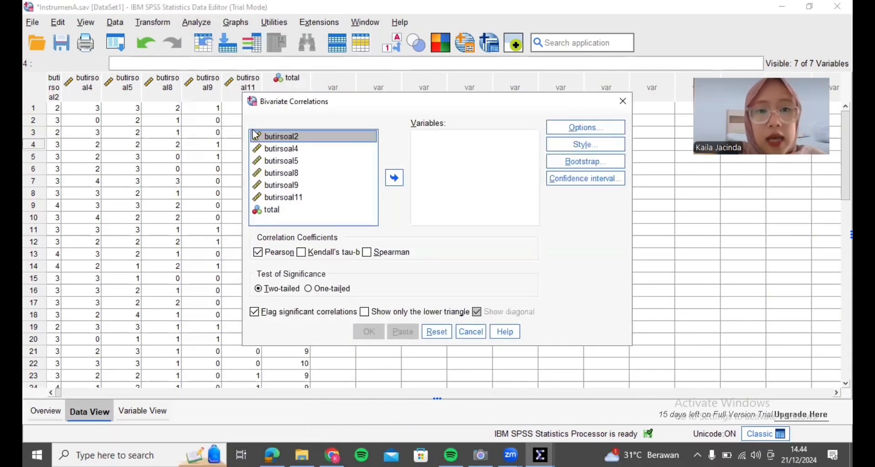
key("ctrl+a")
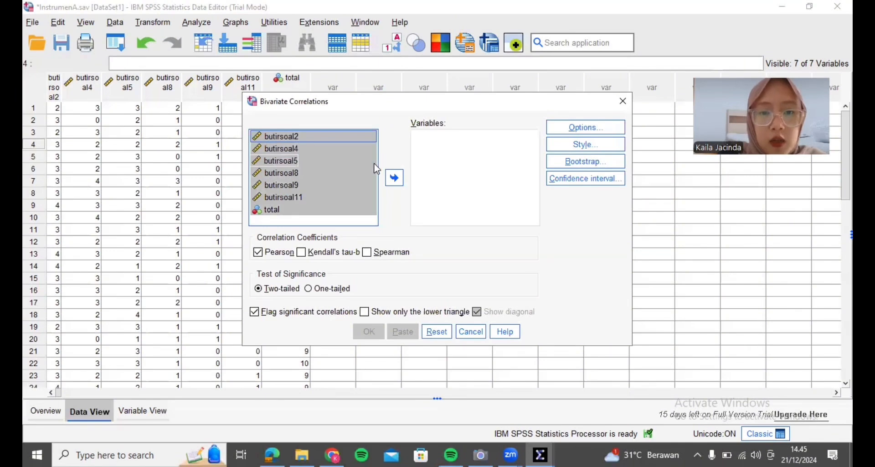
left_click(396, 179)
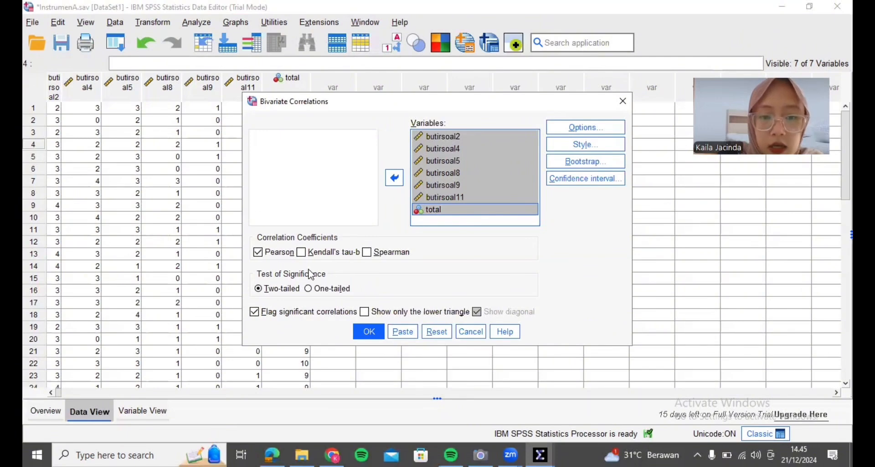
left_click(369, 333)
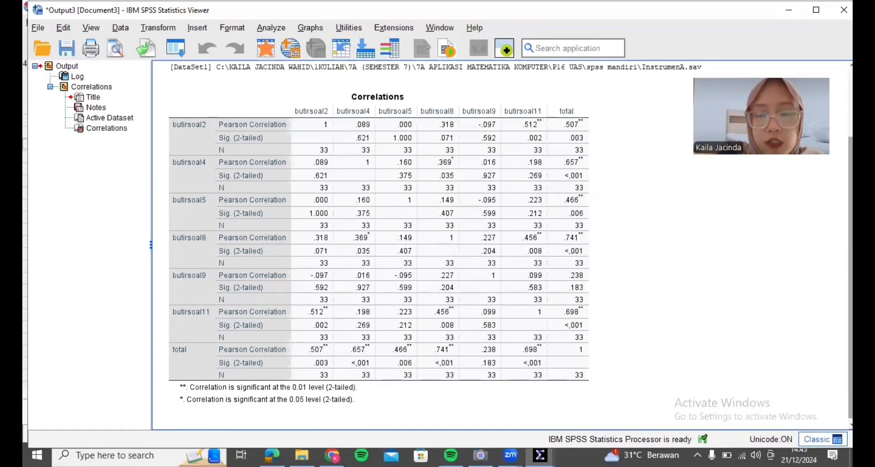
scroll(369, 145, "up", 1)
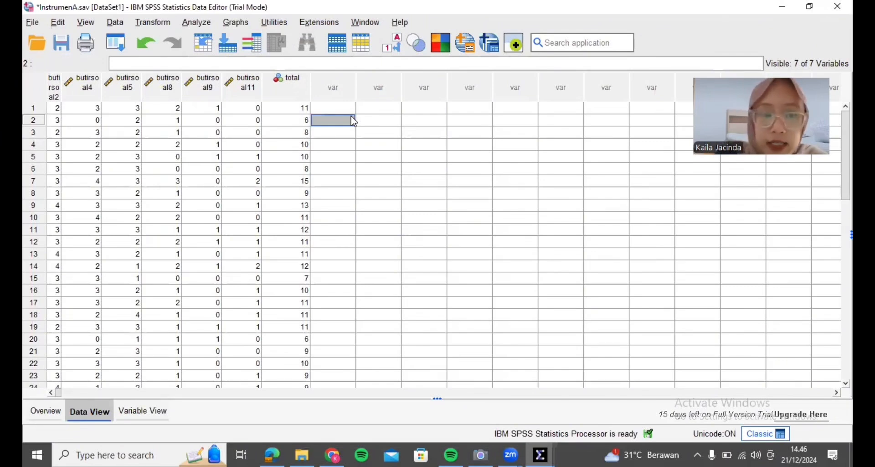
- Set up a reliability analysis with the Alpha model, using all six butirsoal variables and total as items
left_click(202, 24)
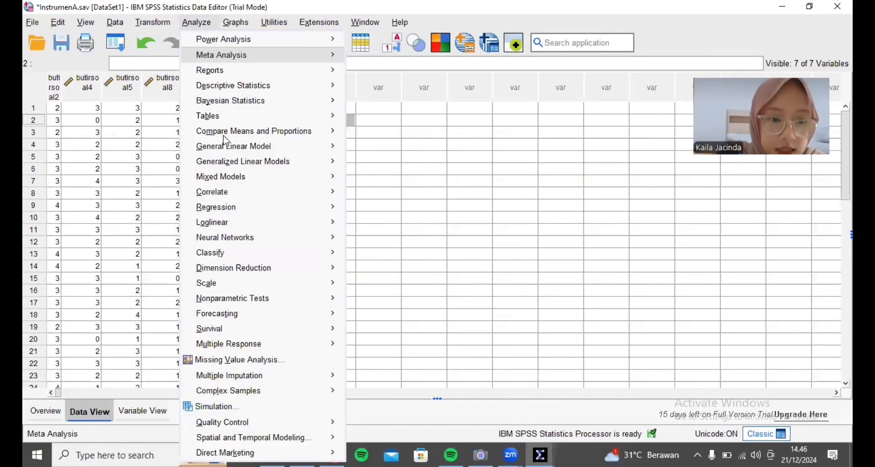
mouse_move(279, 283)
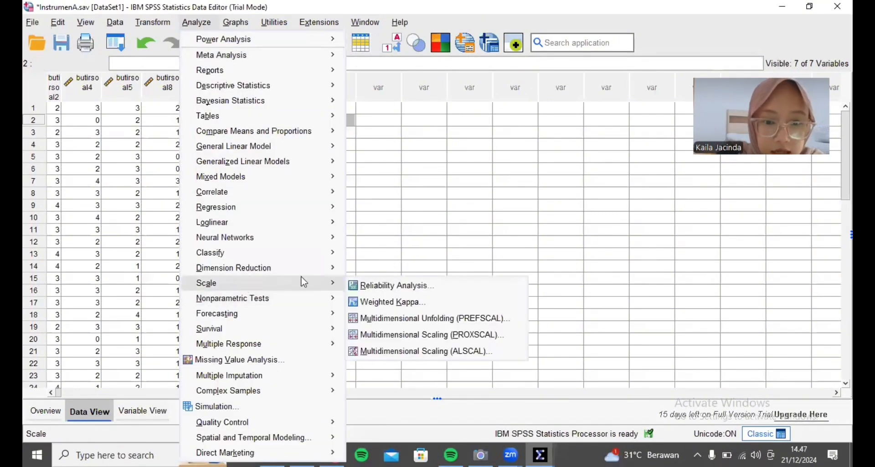
left_click(372, 292)
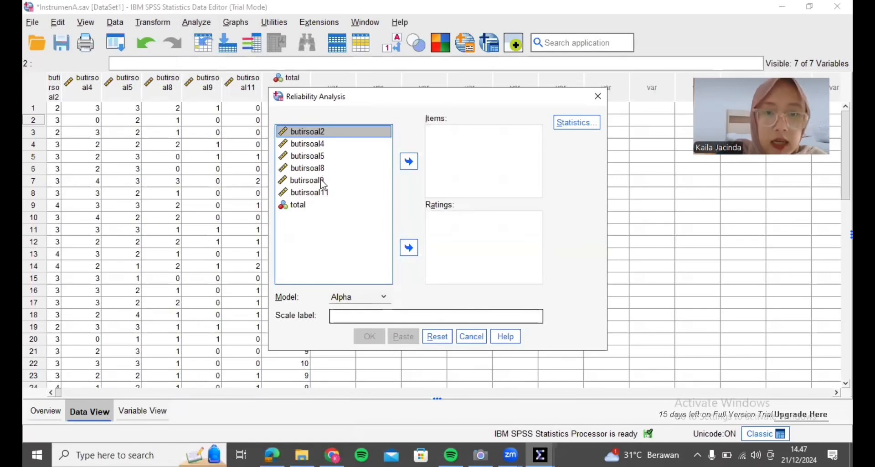
left_click(297, 205, "shift")
left_click(410, 162)
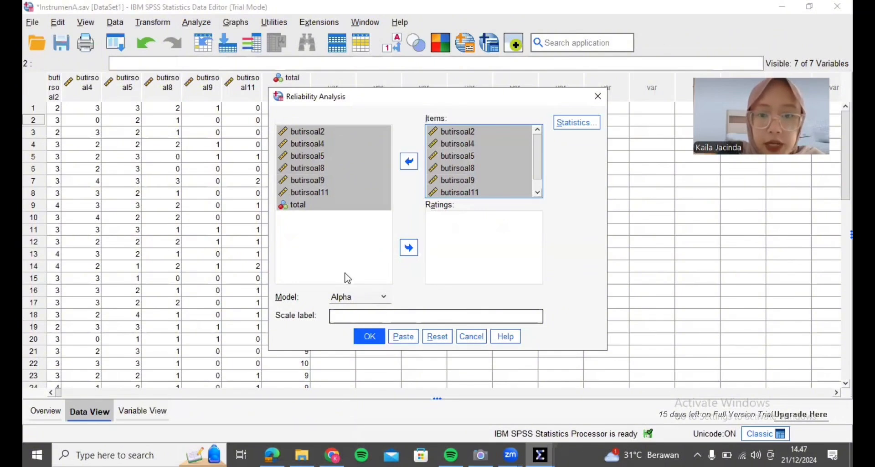
- Include the scale if item deleted descriptives, run the reliability analysis and examine the Cronbach's Alpha in its output
left_click(586, 132)
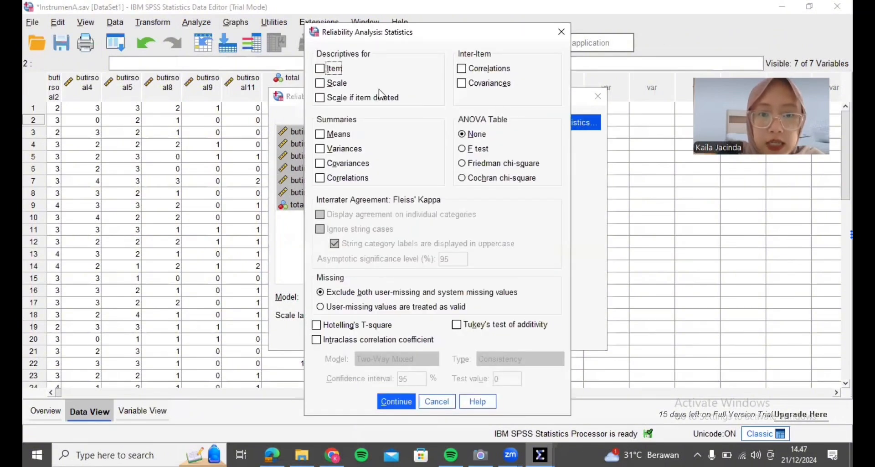
left_click(321, 99)
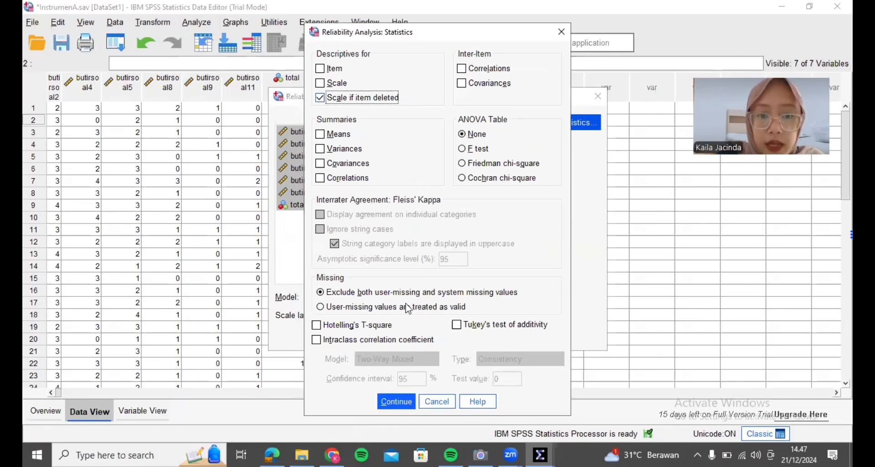
left_click(397, 405)
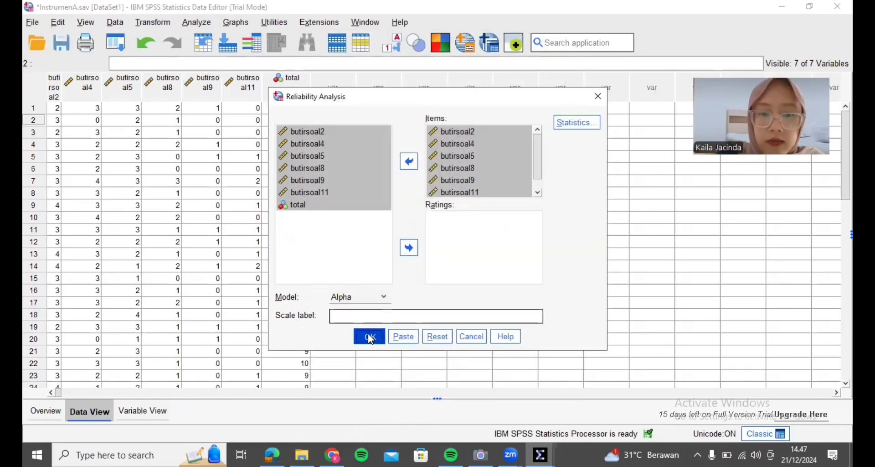
left_click(366, 335)
left_click(227, 242)
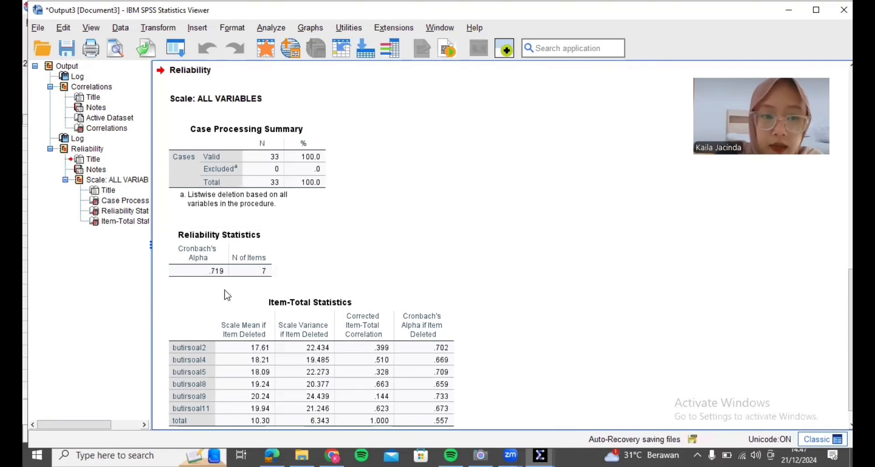
left_click(200, 270)
left_click(400, 256)
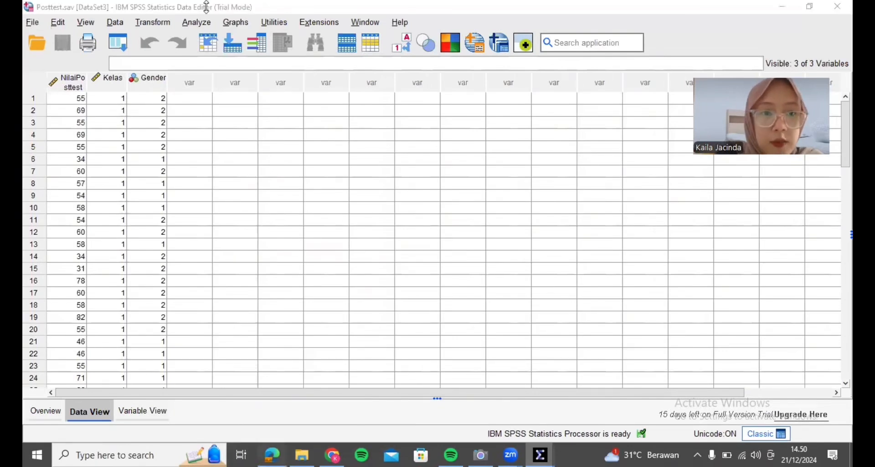
- Switch to the Microsoft Edge PDF to view the experimental class post-test results down to CBL-32, and return to the Posttest data
key("alt+Tab")
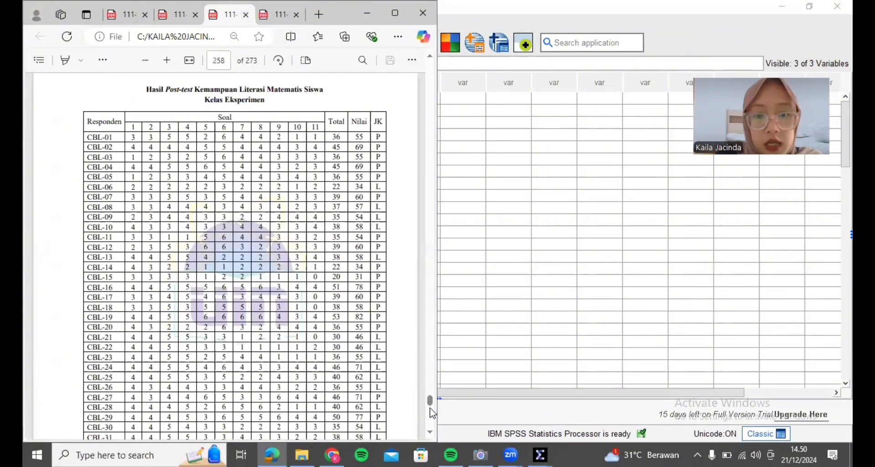
left_click(430, 431)
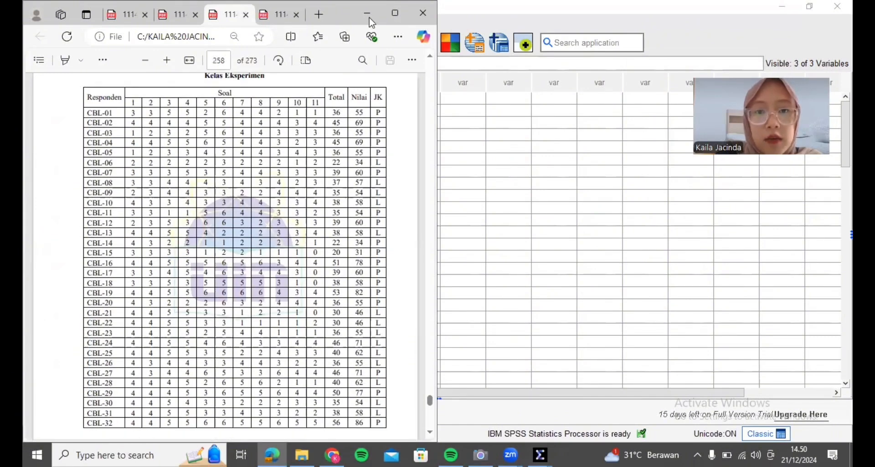
key("alt+Tab")
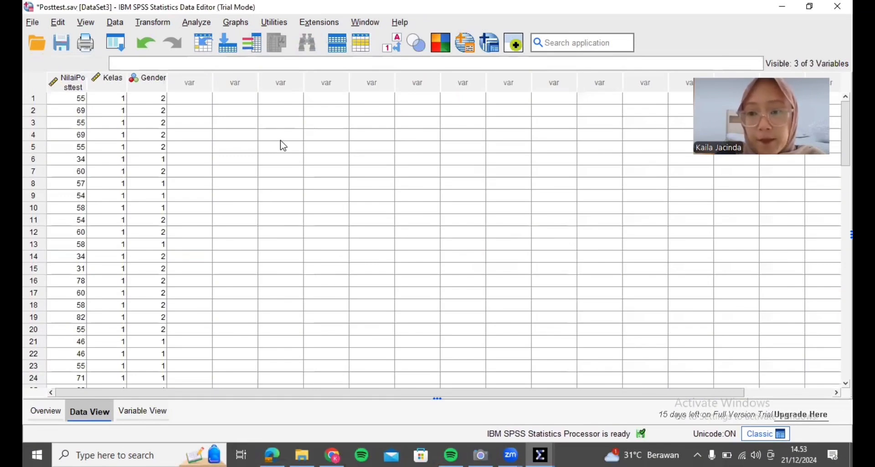
- Set up an Explore analysis with NilaiPosttest as the dependent variable and Kelas as the factor
left_click(195, 25)
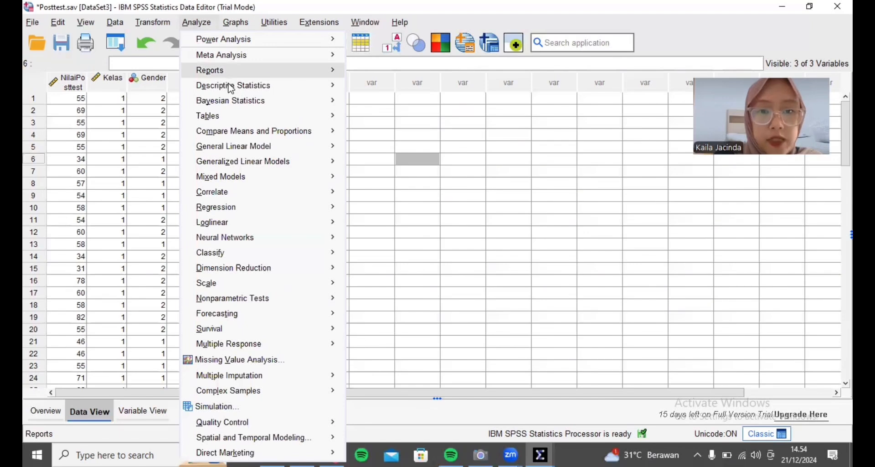
mouse_move(312, 85)
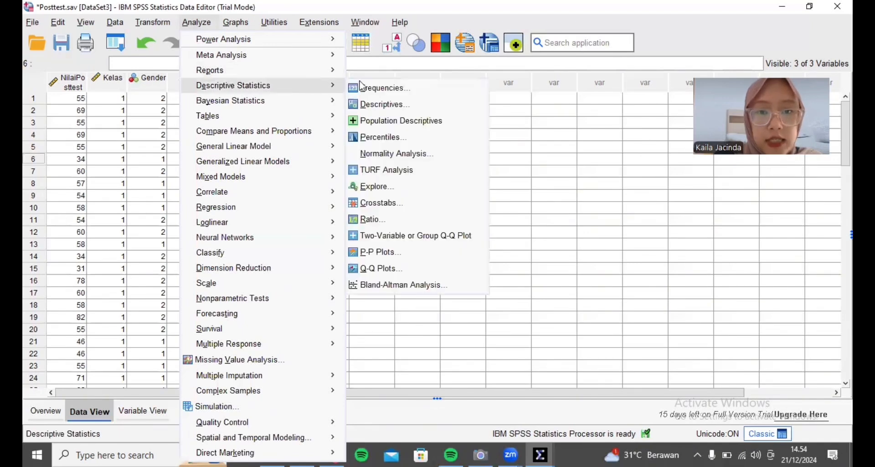
left_click(392, 192)
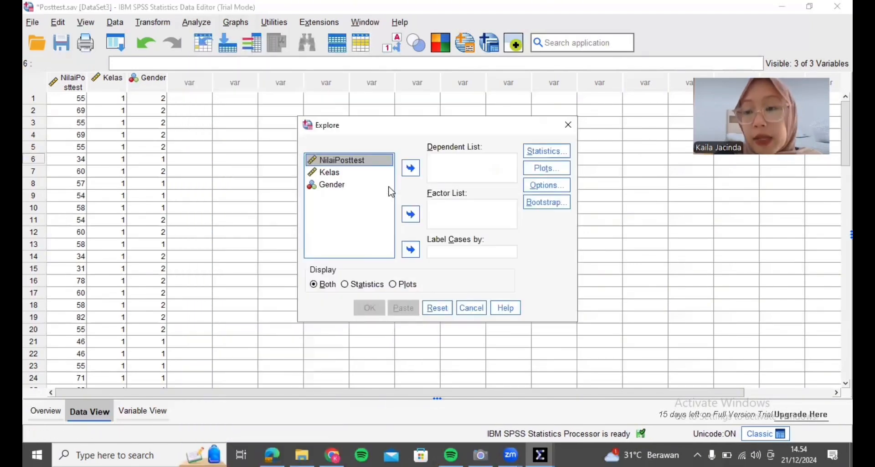
left_click(411, 171)
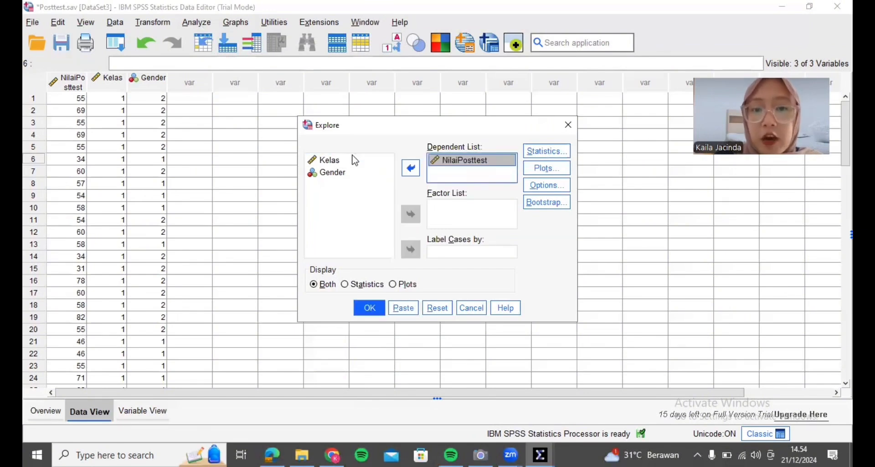
left_click(351, 160)
left_click(411, 214)
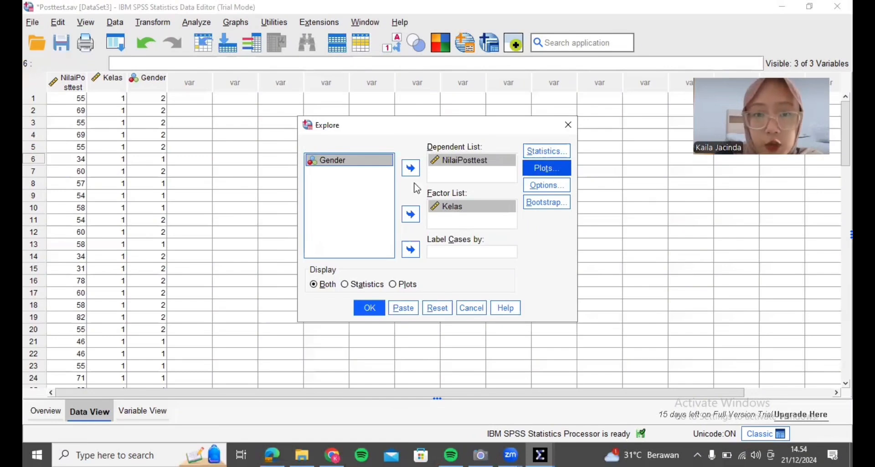
- Include a histogram and normality plots with tests, run the Explore analysis and examine the Tests of Normality significance values for both classes
left_click(548, 169)
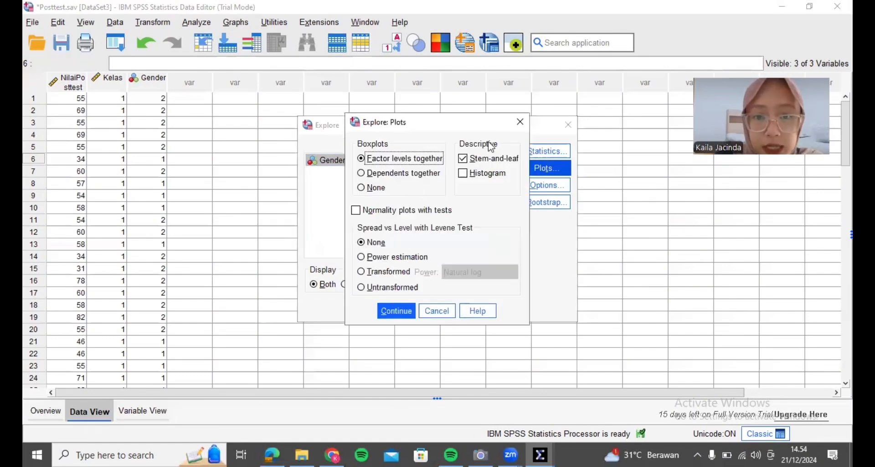
left_click(357, 214)
left_click(464, 174)
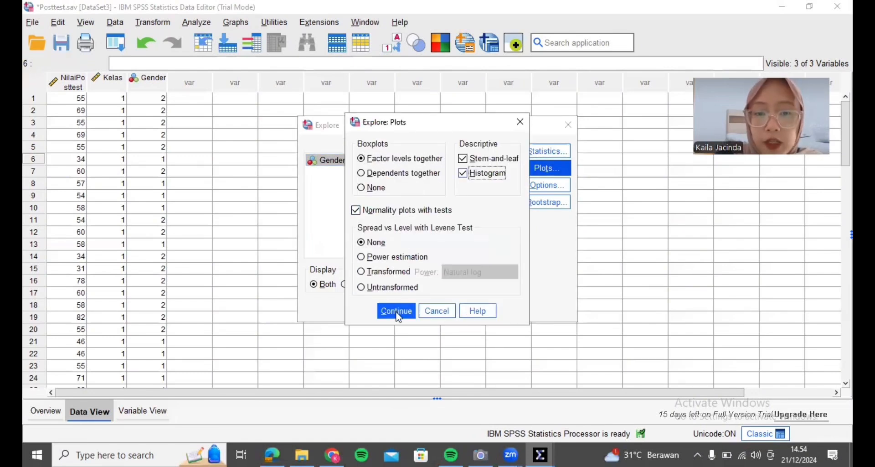
left_click(380, 311)
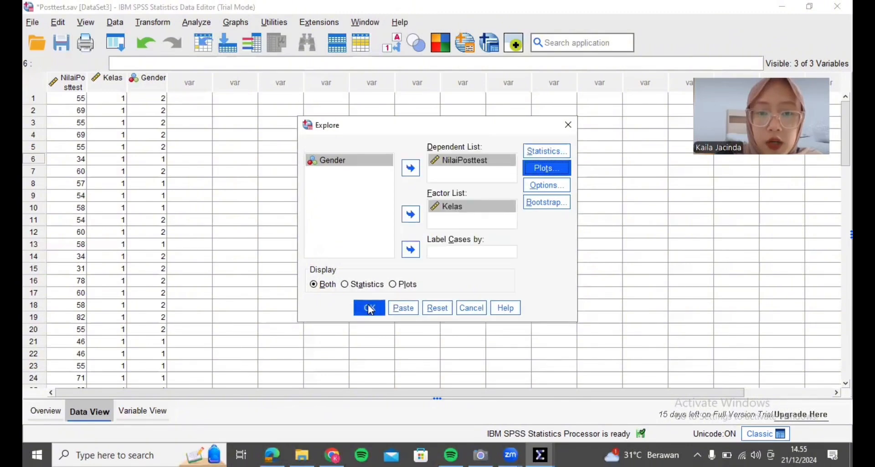
left_click(371, 309)
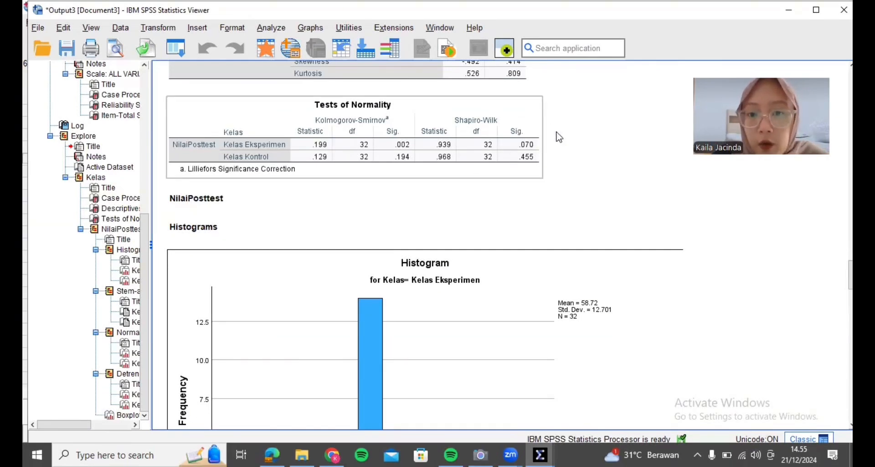
left_click(400, 141)
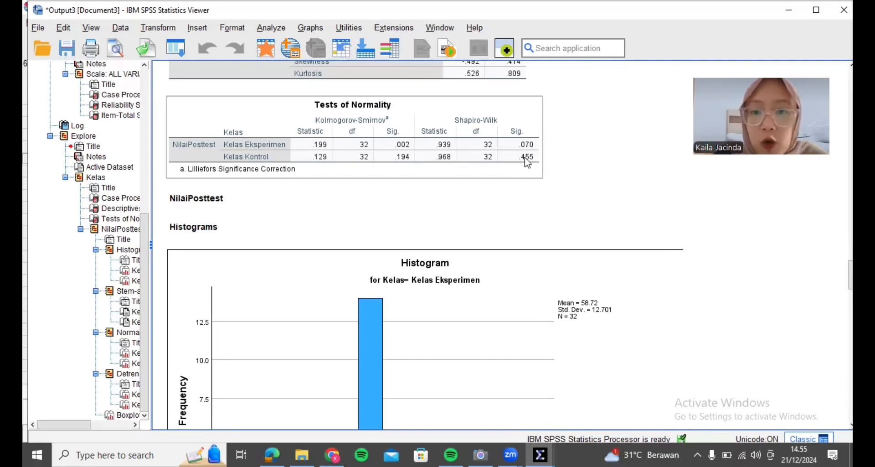
left_click(588, 175)
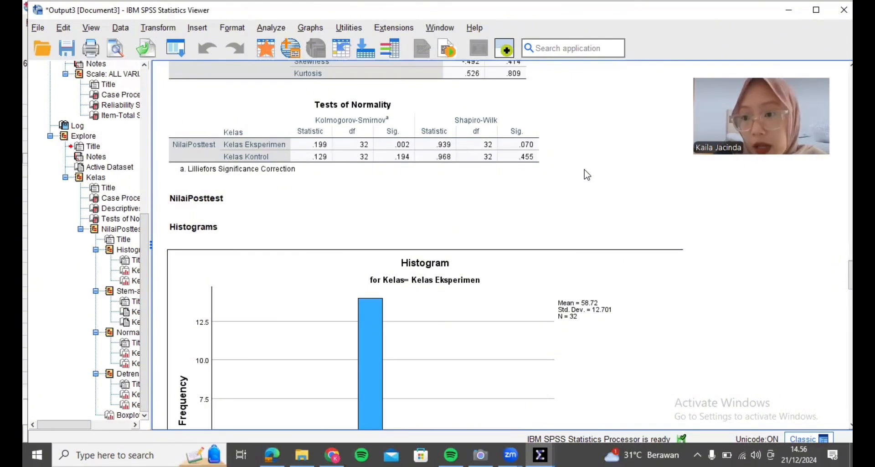
left_click(502, 144)
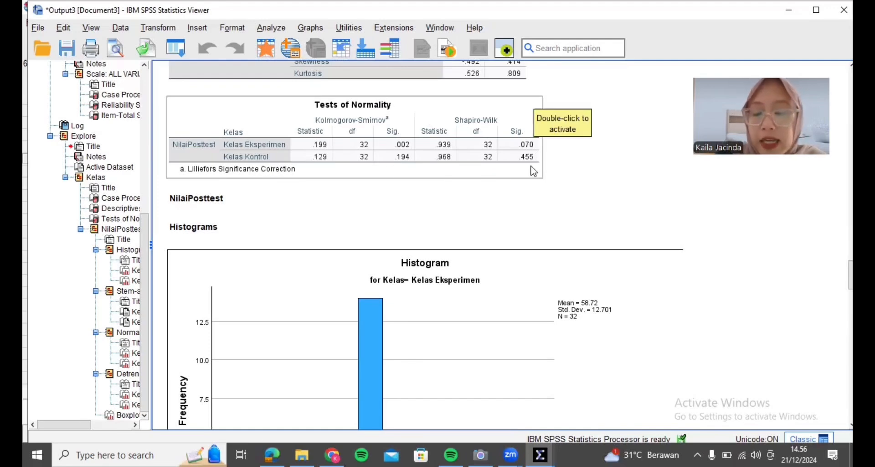
left_click(507, 214)
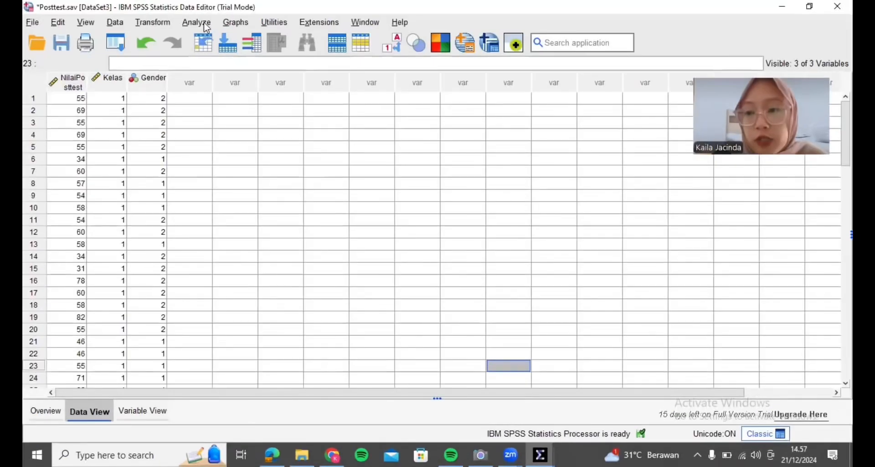
- Set up a One-Way ANOVA with NilaiPosttest as the dependent variable and Kelas as the factor
left_click(206, 25)
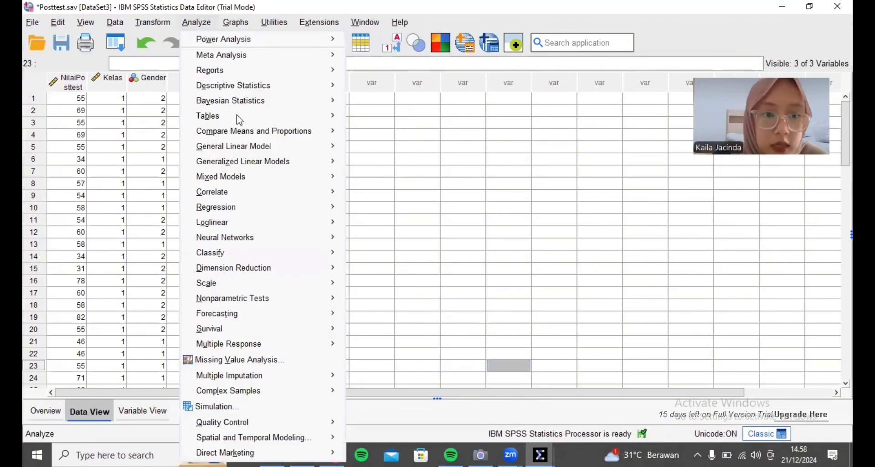
mouse_move(246, 132)
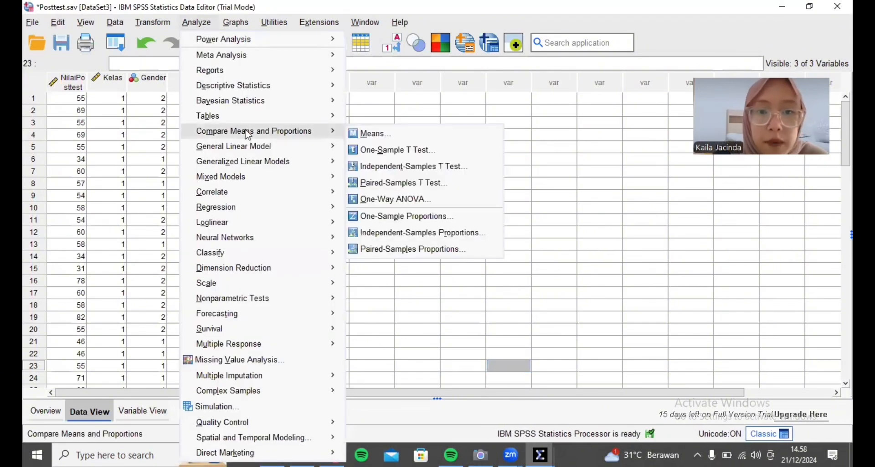
left_click(382, 199)
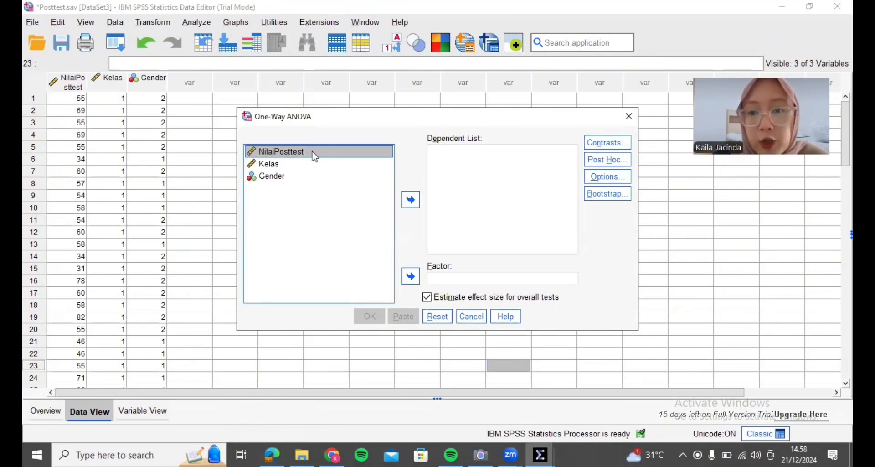
left_click(411, 200)
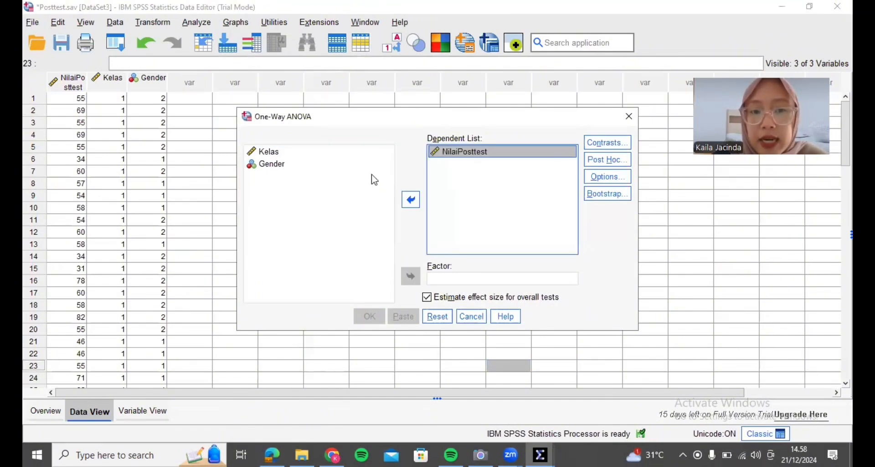
left_click(321, 153)
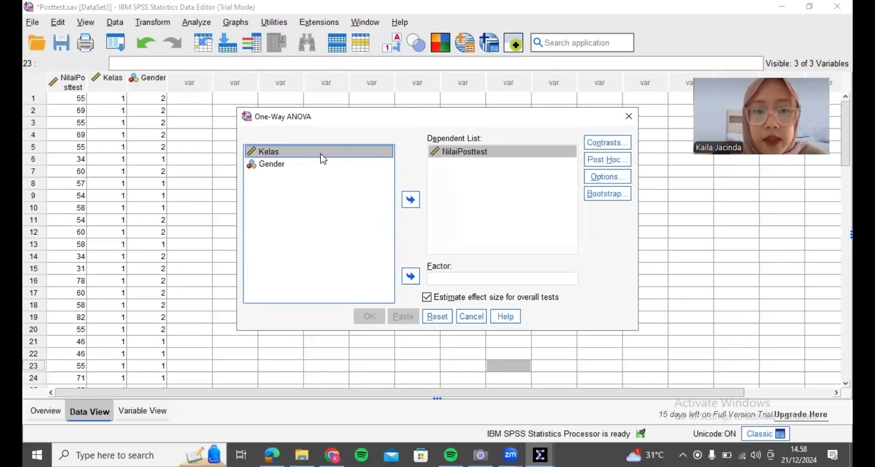
left_click(408, 278)
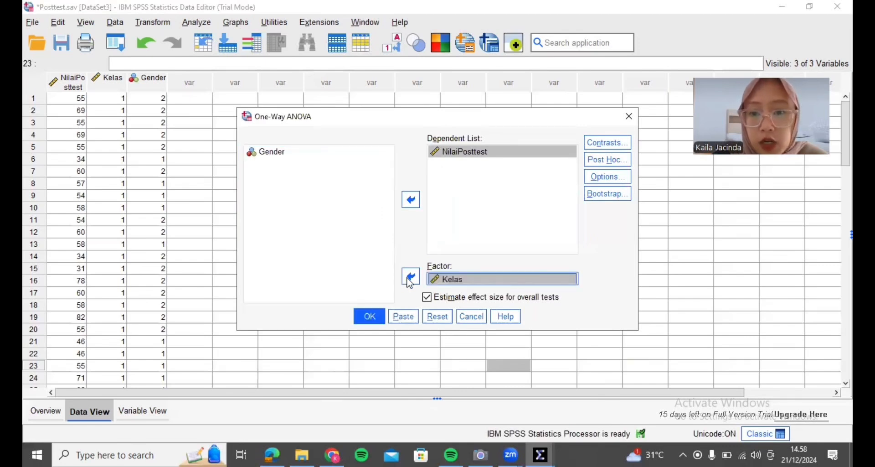
- Include the homogeneity of variance test in the One-Way ANOVA, run it and view its output
left_click(596, 177)
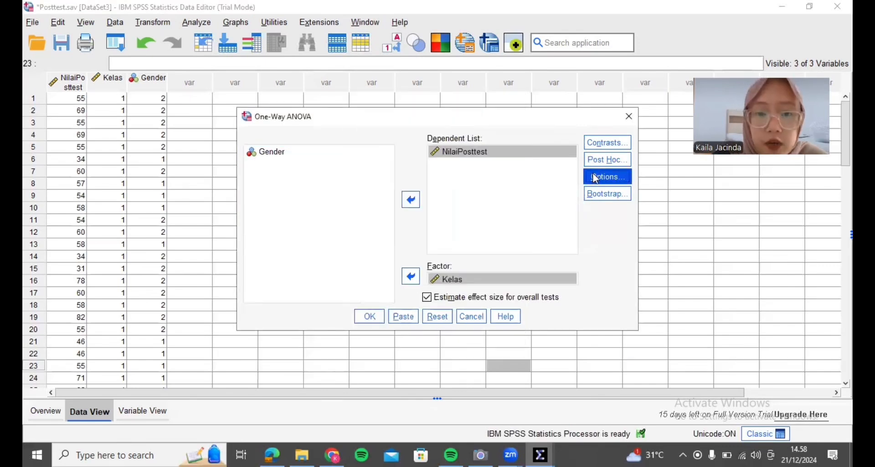
left_click(367, 171)
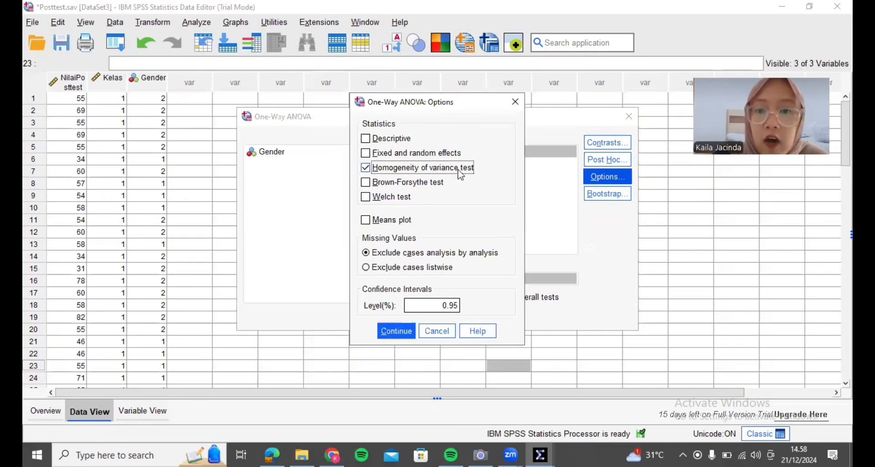
left_click(396, 332)
left_click(370, 317)
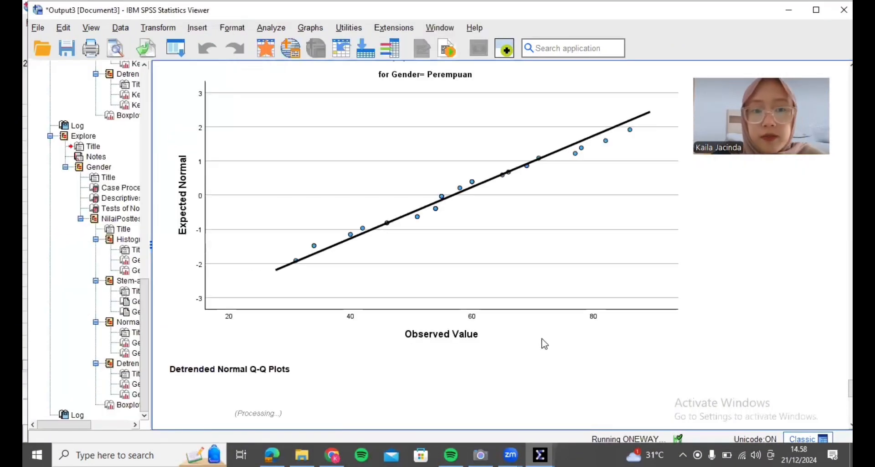
left_click(487, 122)
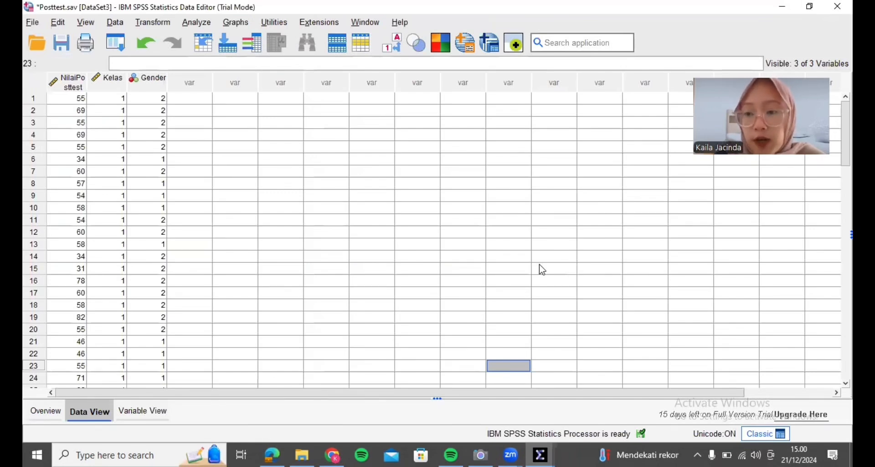
- Set up a Univariate general linear model with NilaiPosttest as the dependent variable and Kelas and Gender as fixed factors
left_click(195, 24)
mouse_move(229, 154)
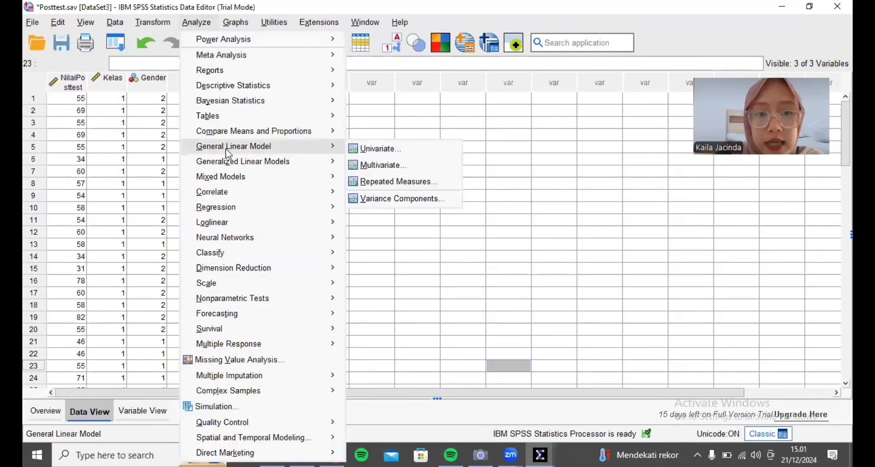
left_click(373, 149)
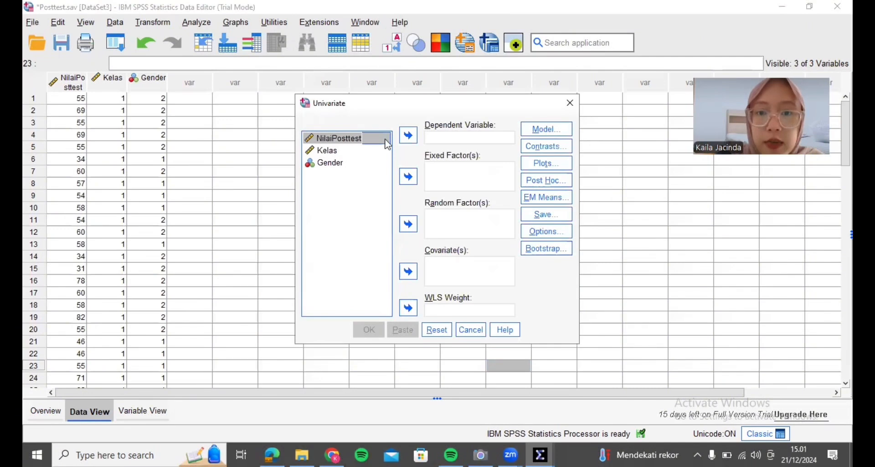
left_click(414, 142)
left_click(362, 139)
left_click(409, 177)
left_click(358, 138)
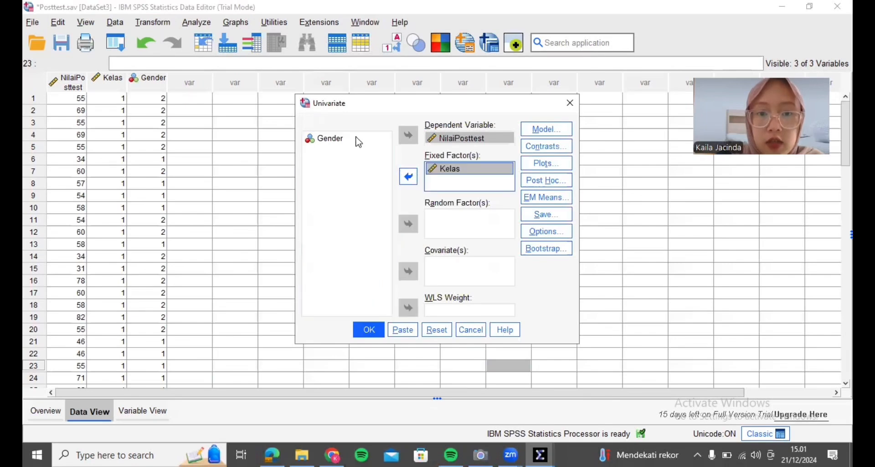
left_click(410, 178)
- Run the Univariate analysis and examine the significance of Kelas, Gender and Kelas * Gender in the Tests of Between-Subjects Effects
left_click(364, 336)
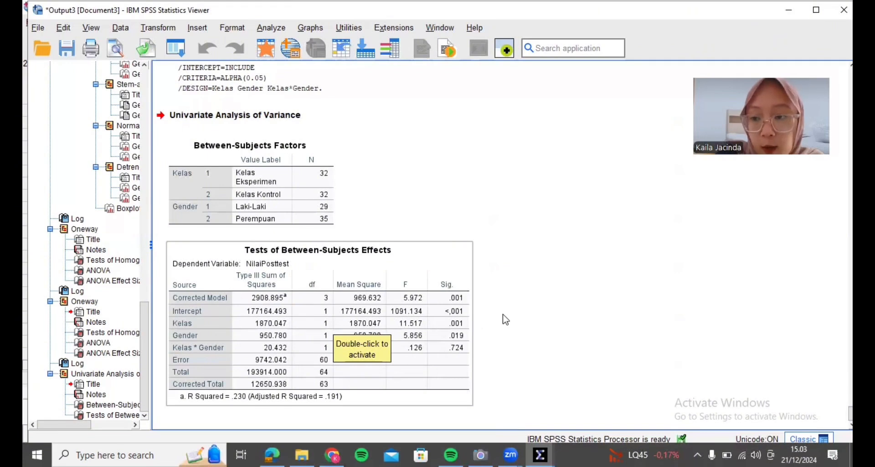
left_click(491, 325)
left_click(317, 341)
left_click(487, 334)
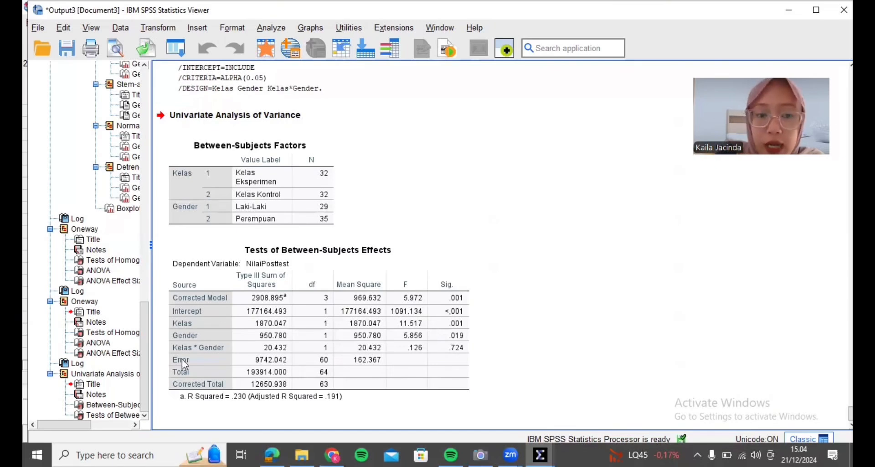
left_click(171, 351)
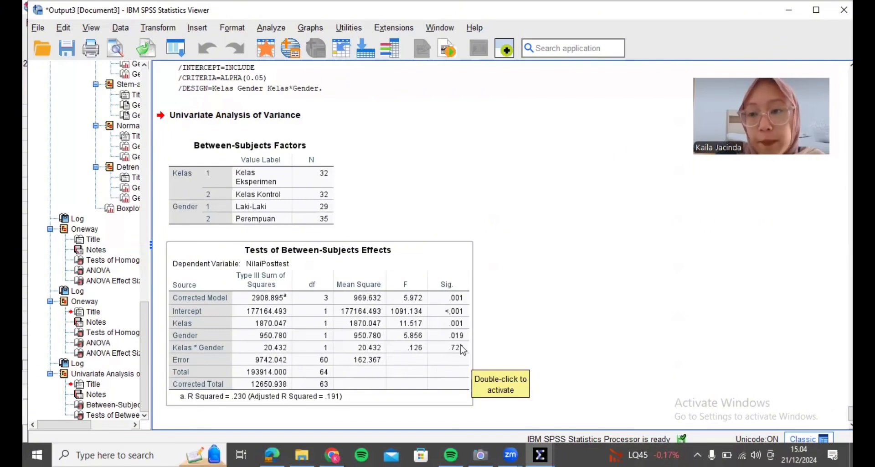
left_click(482, 344)
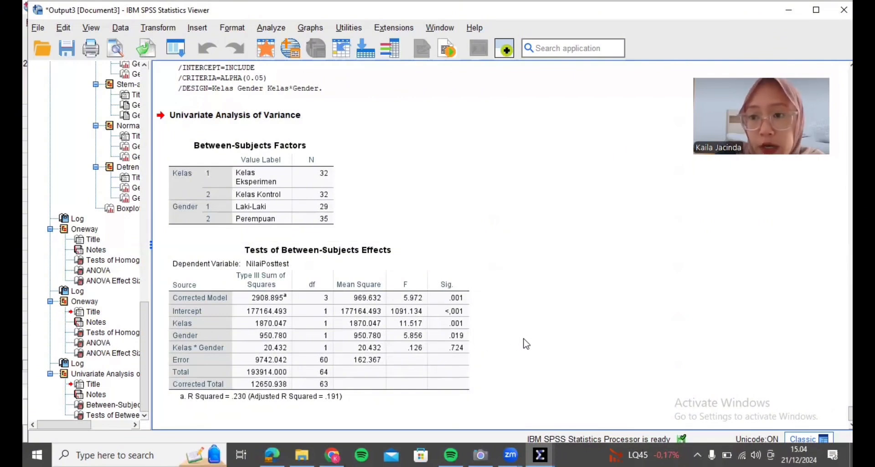